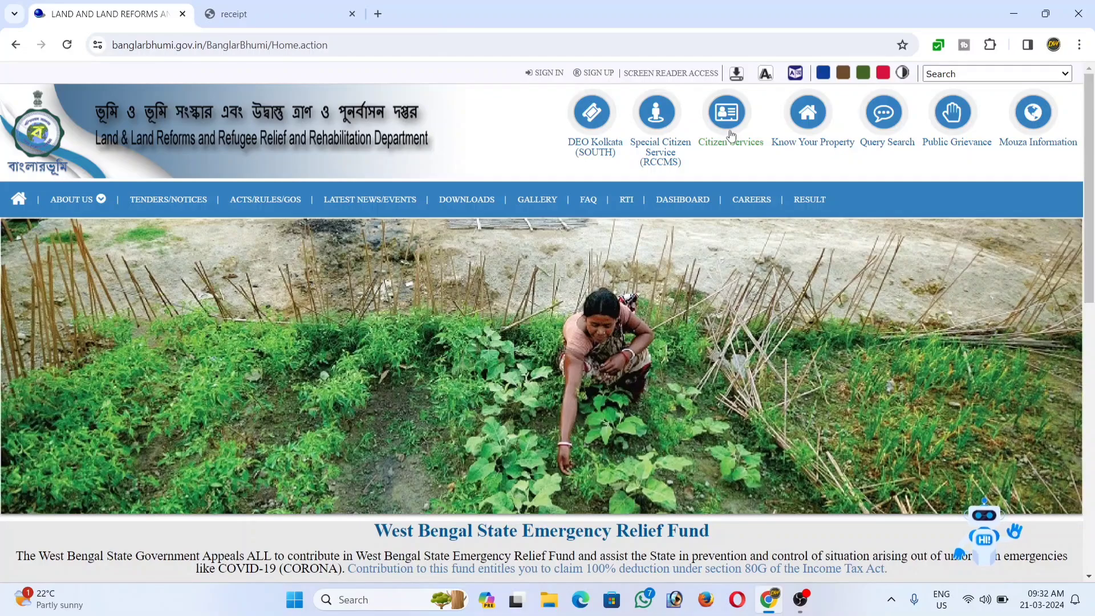
Open the Land Revenue(Khajna) Application under Citizen Services > Online Application.
left_click(731, 136)
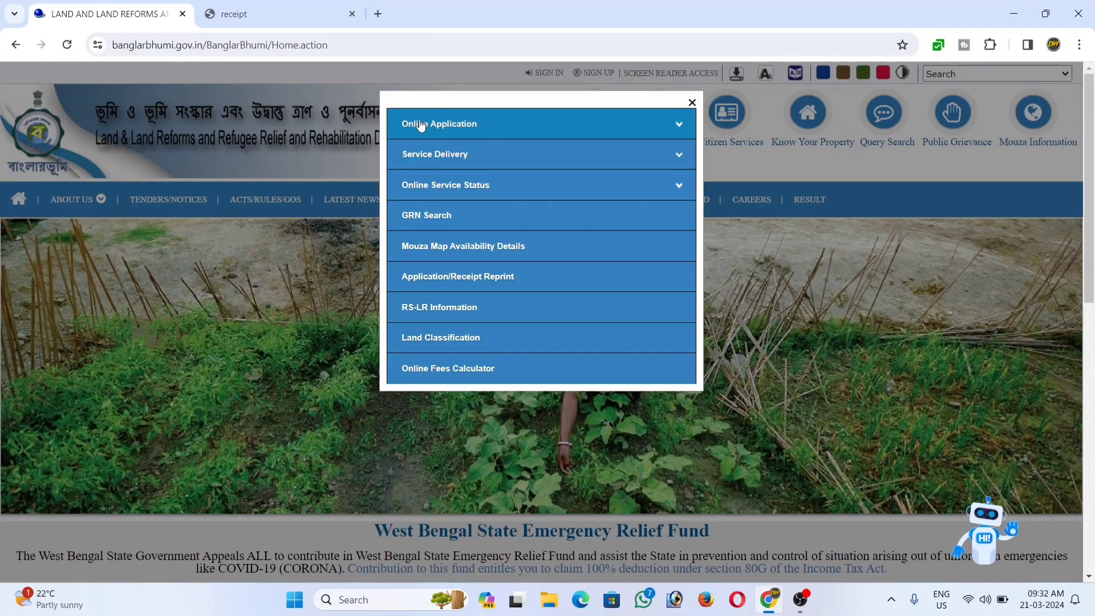
left_click(467, 132)
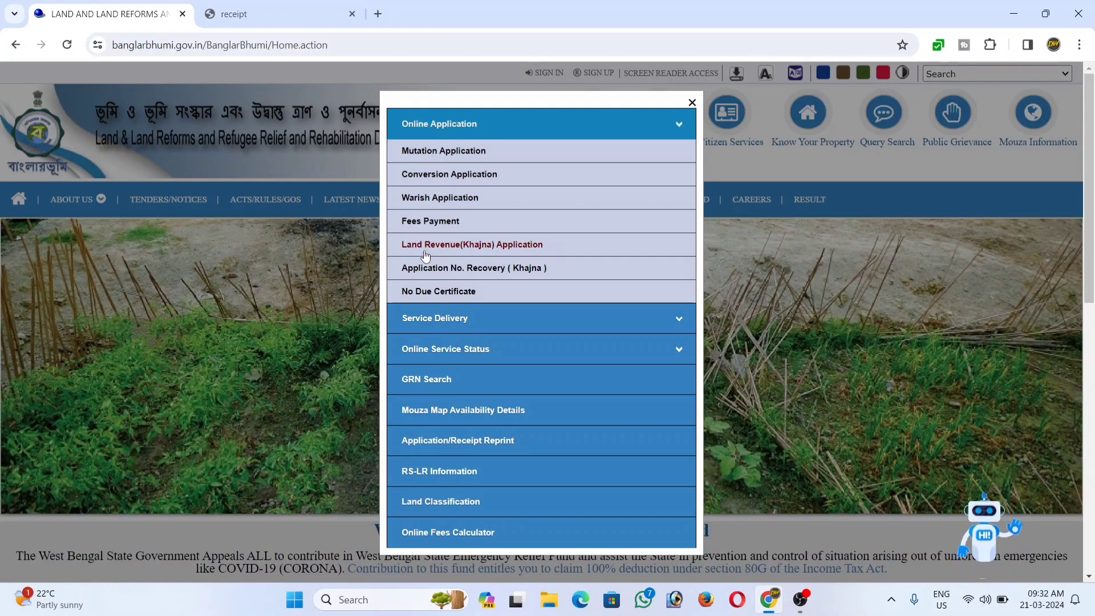
left_click(496, 245)
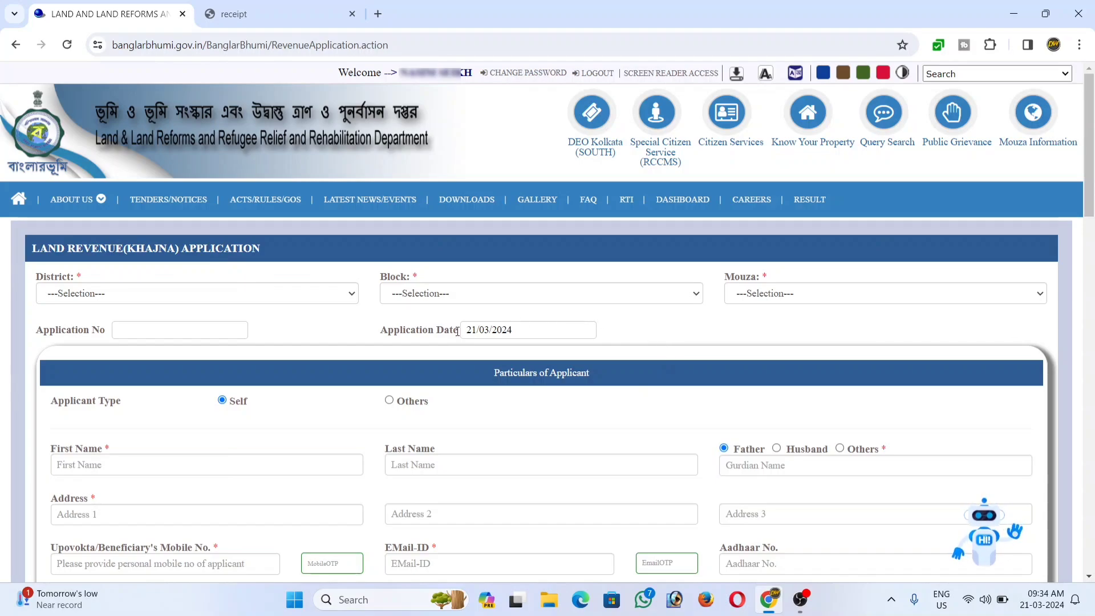
Select district [01] BANKURA and block [17] BISHNUPUR.
scroll(587, 345, "down", 3)
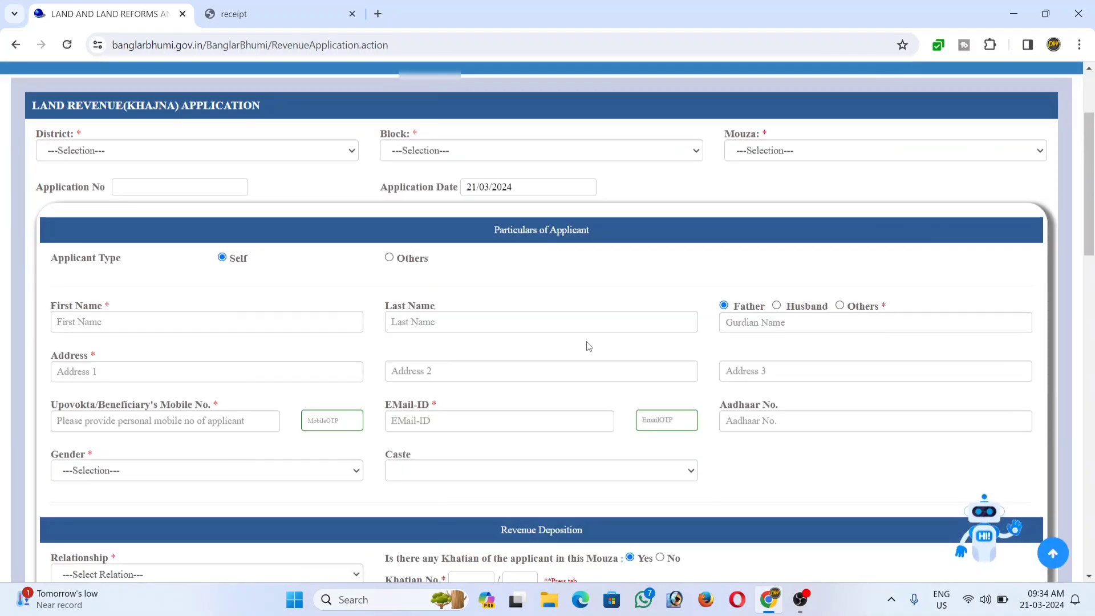
left_click(177, 156)
left_click(152, 181)
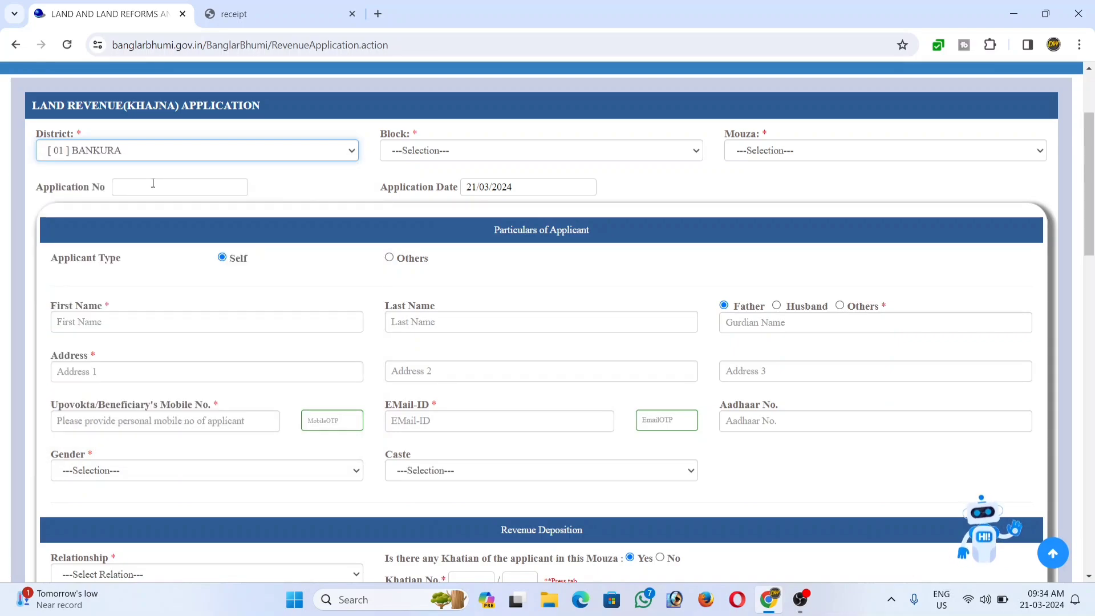
left_click(457, 153)
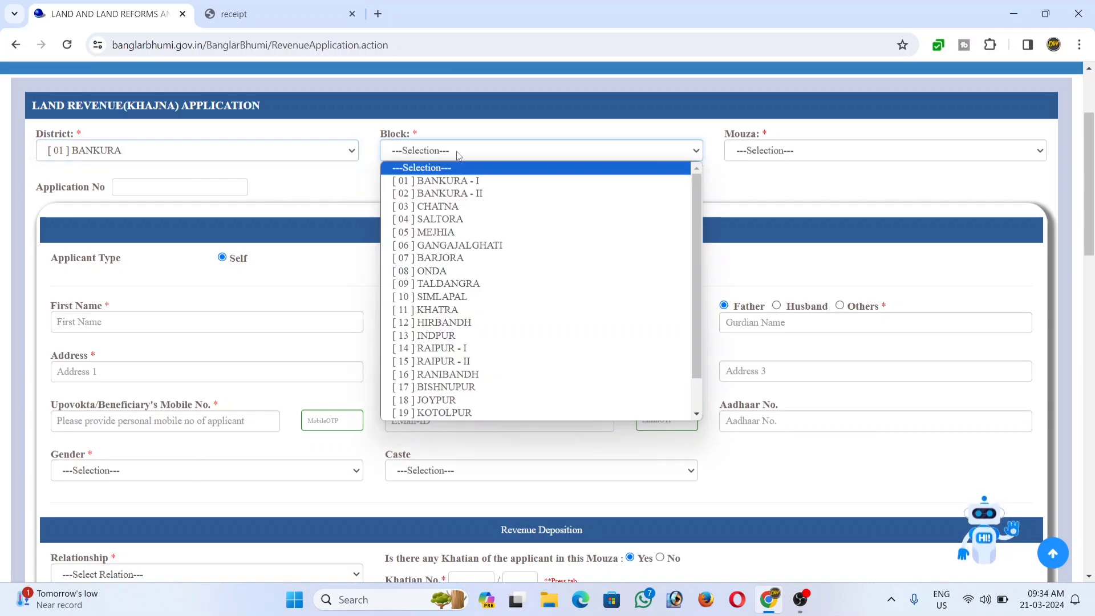
left_click(478, 387)
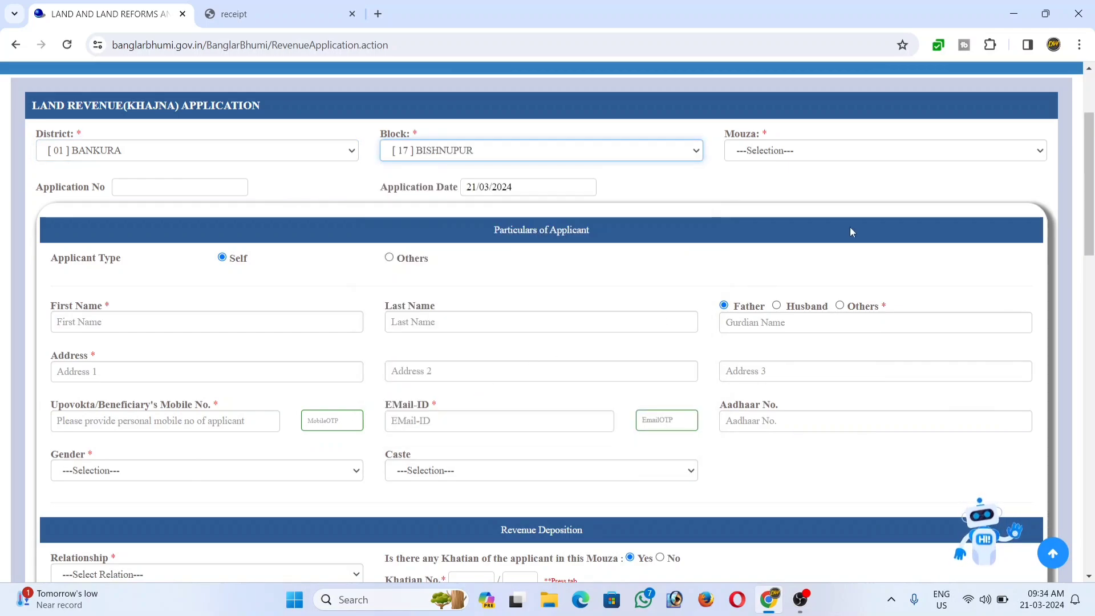
Choose mouza [090] Dwarika from the mouza list.
left_click(830, 159)
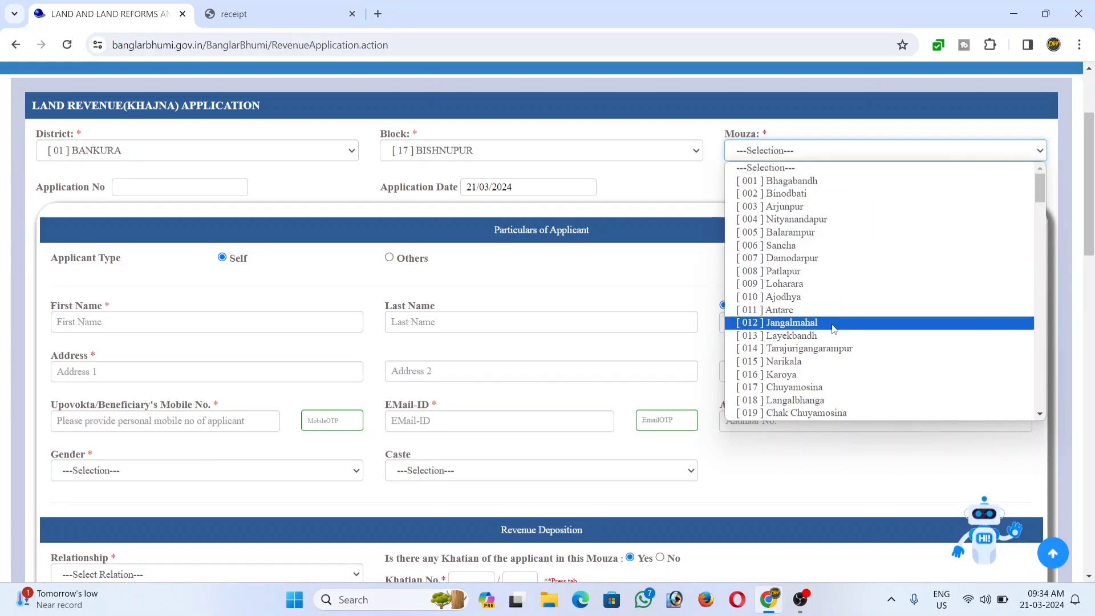
scroll(831, 327, "down", 5)
scroll(834, 329, "down", 2)
scroll(834, 329, "down", 3)
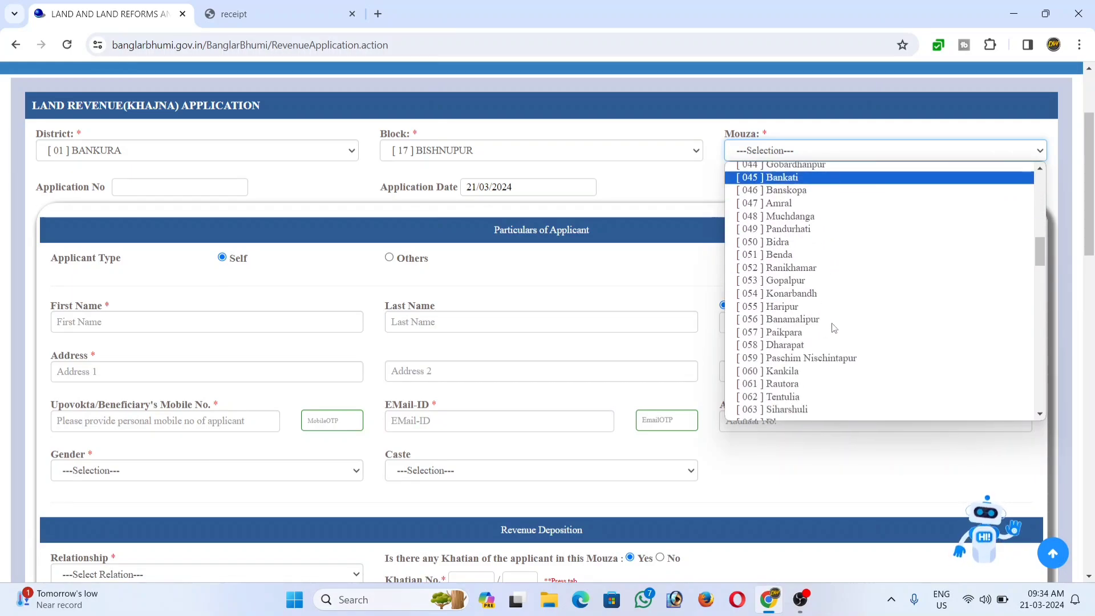
scroll(831, 330, "down", 2)
scroll(828, 333, "down", 3)
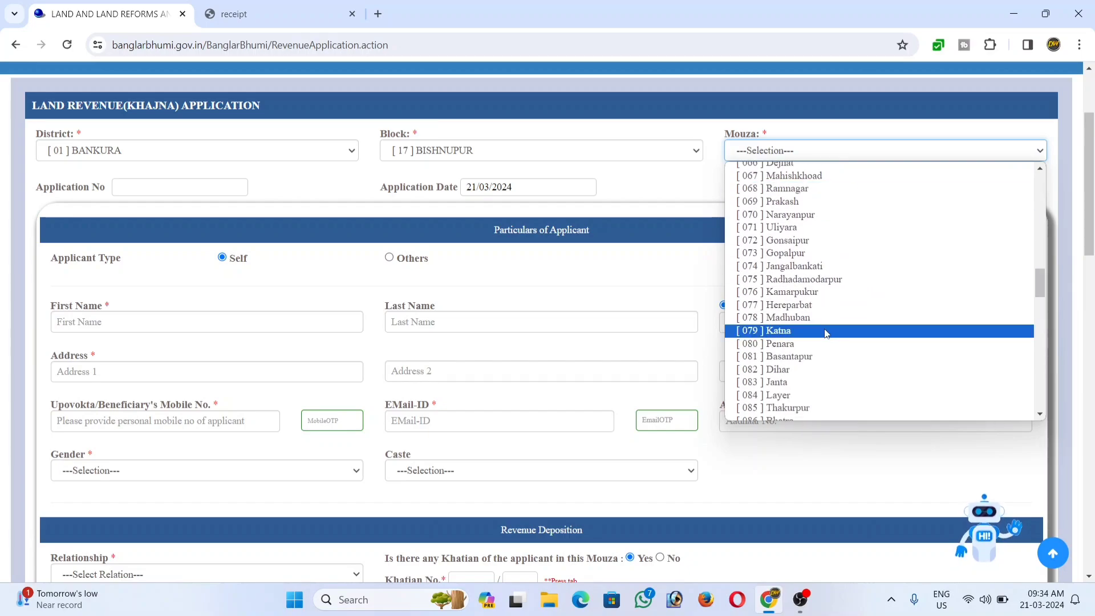
scroll(825, 333, "down", 2)
left_click(812, 330)
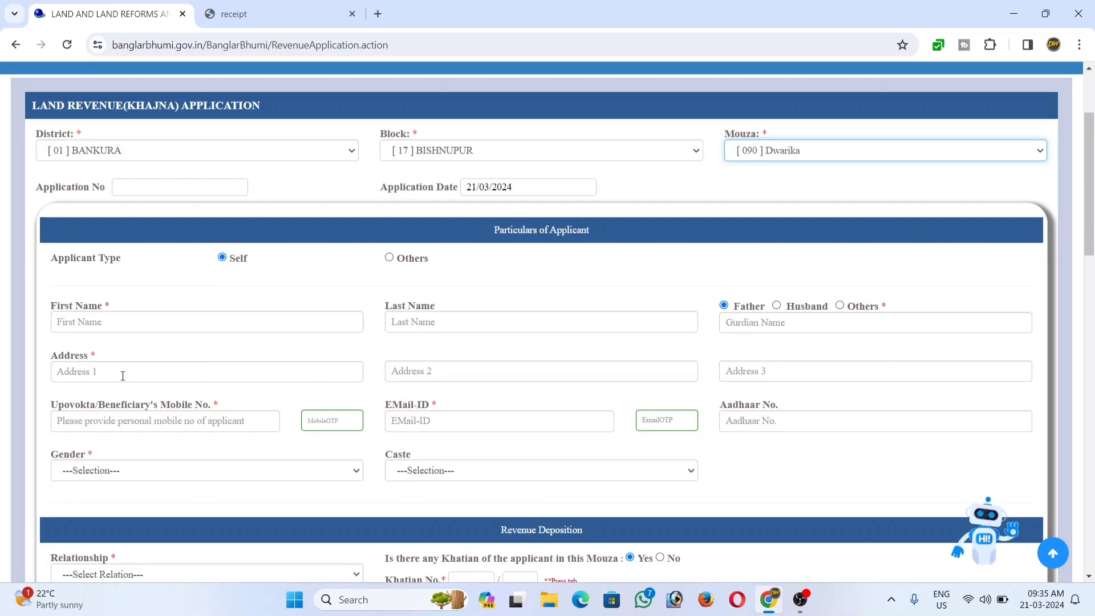
Choose MALE for the applicant's gender and GENERAL for caste.
left_click(682, 418)
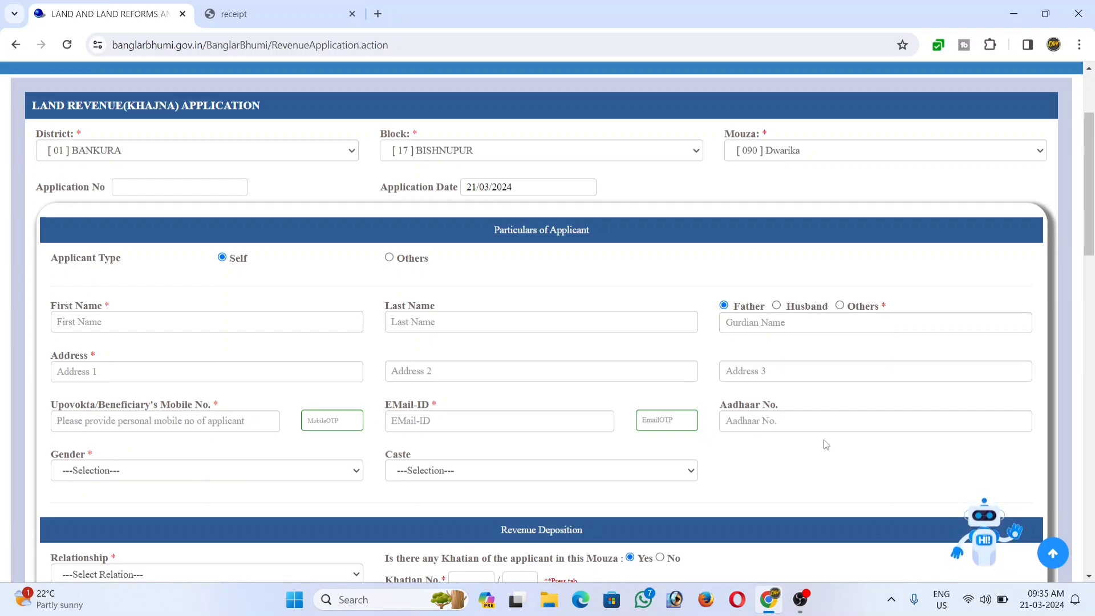
left_click(92, 478)
left_click(114, 513)
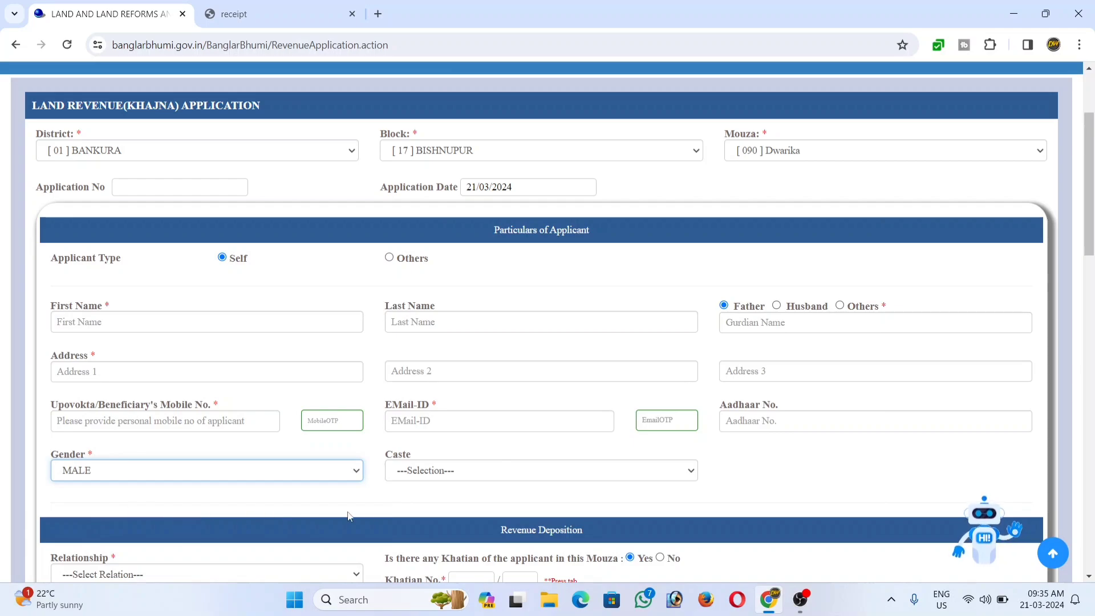
left_click(441, 478)
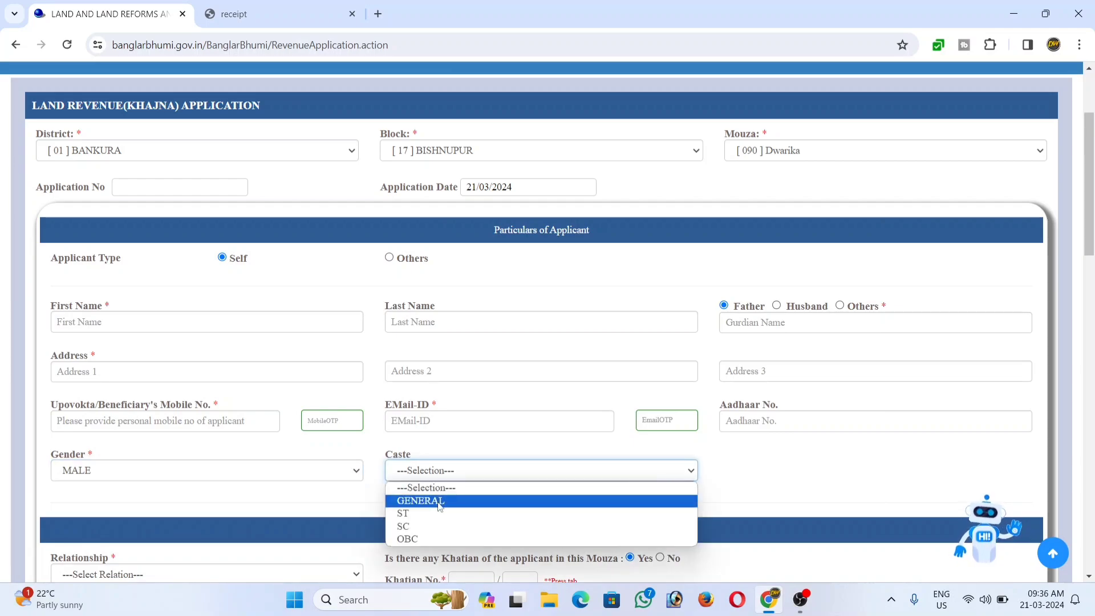
left_click(441, 501)
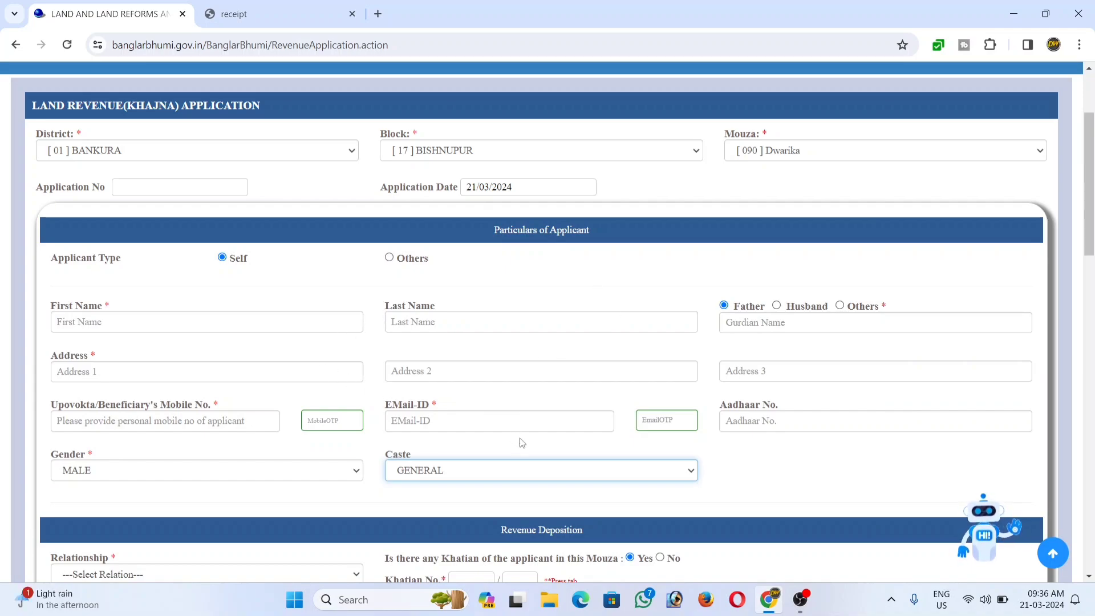
scroll(522, 442, "down", 6)
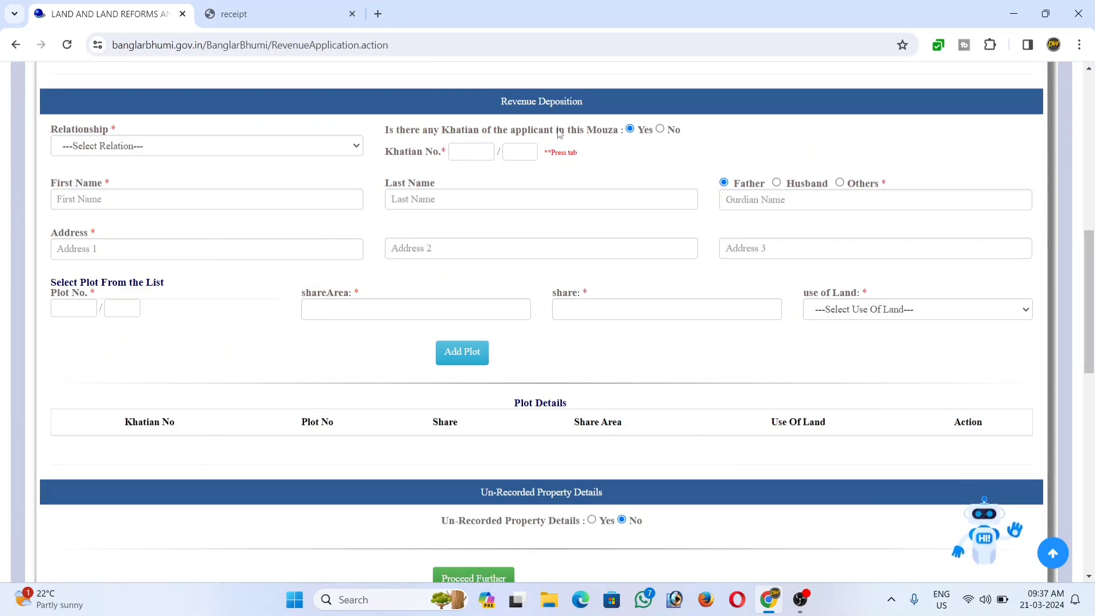
Set Relationship to [01]Self and enter the applicant's Khatian number for checking.
left_click(103, 147)
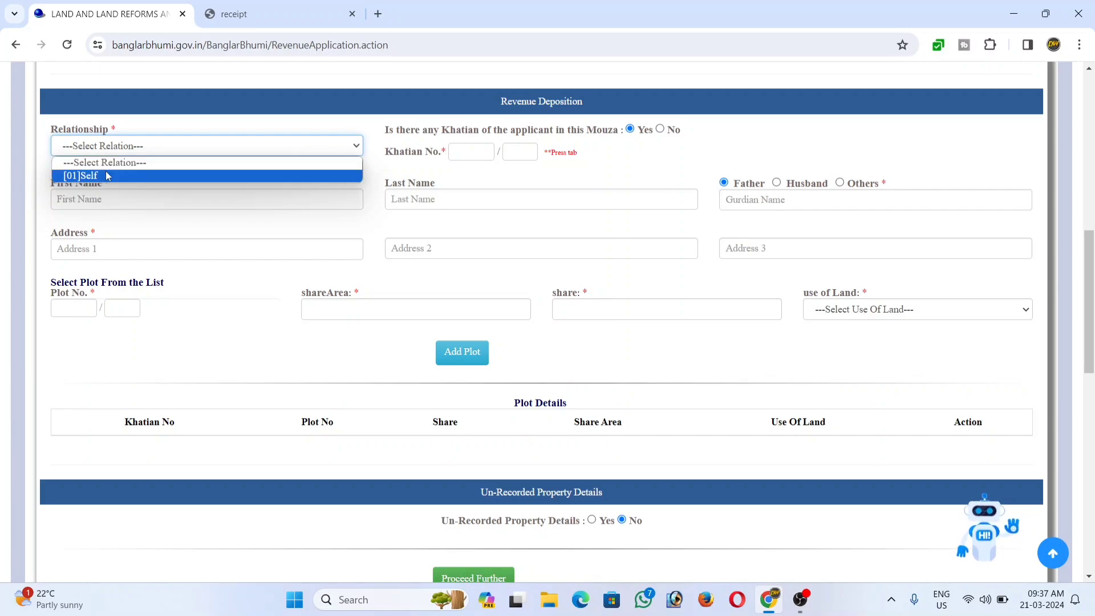
left_click(108, 177)
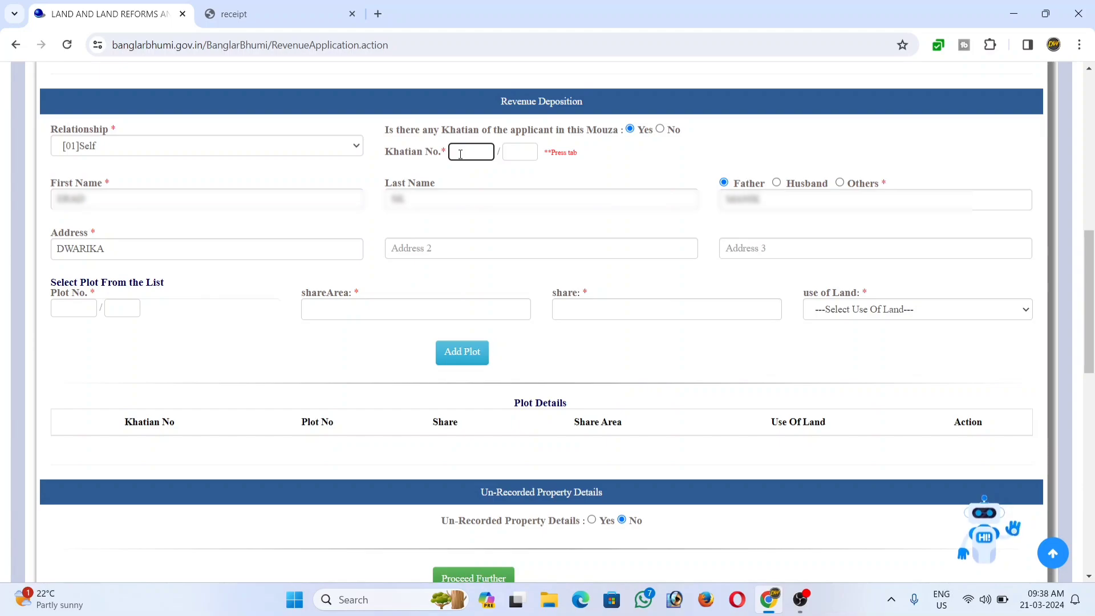
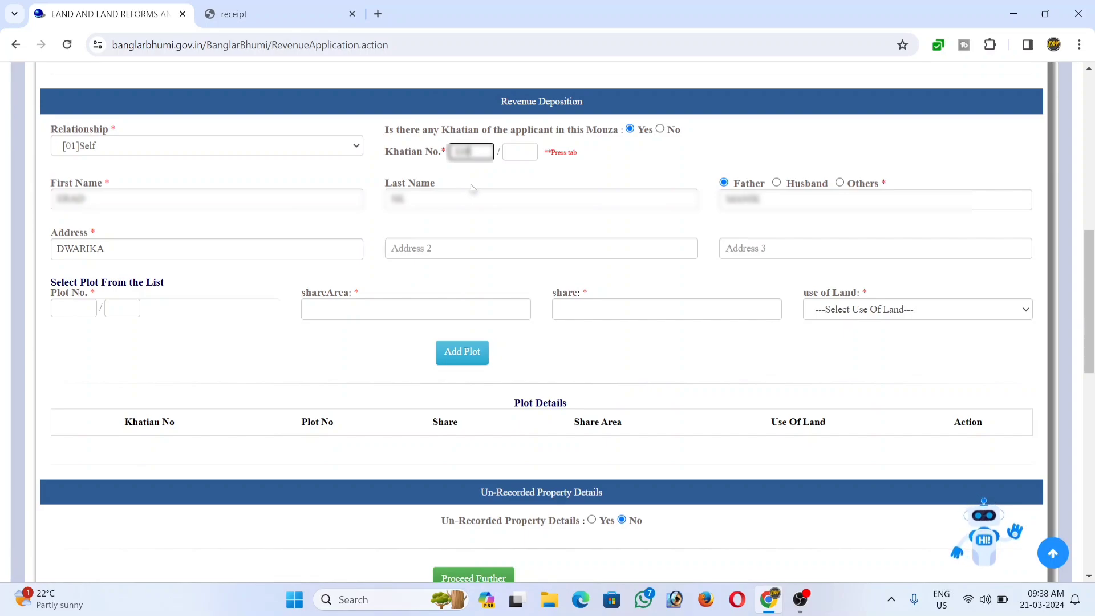
key("Tab")
key("Tab")
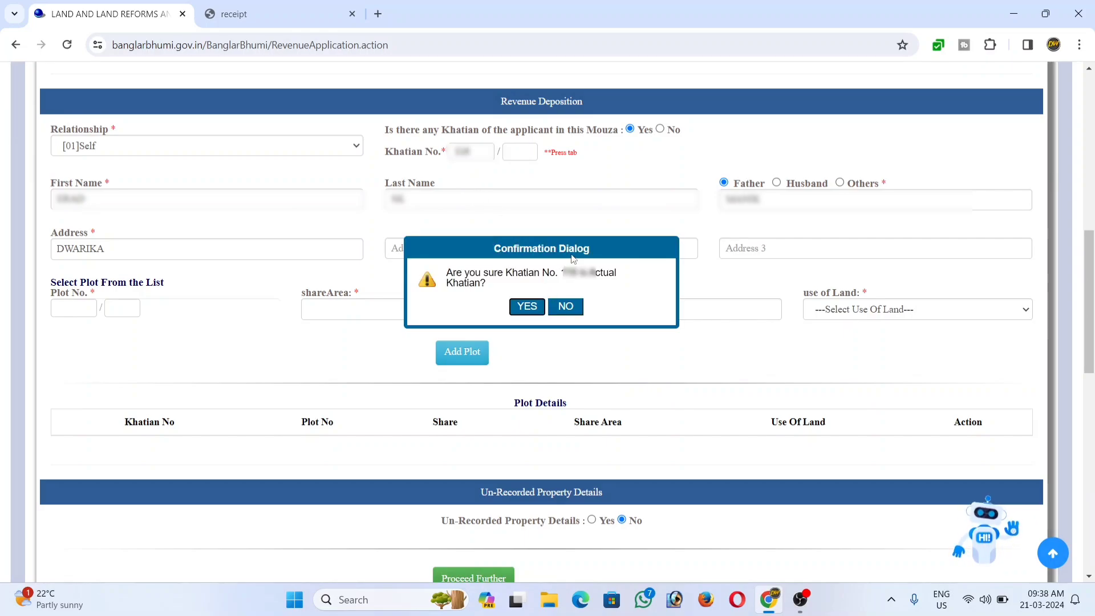
Confirm the Khatian number and add the first plot with land use [R01]Krishi.
left_click(539, 302)
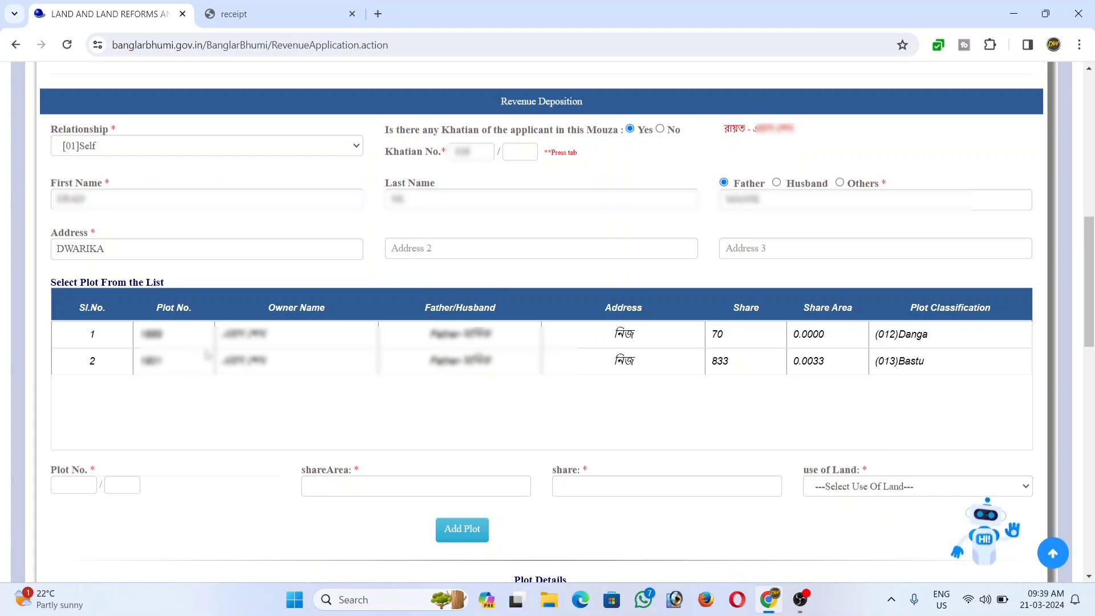
left_click(280, 340)
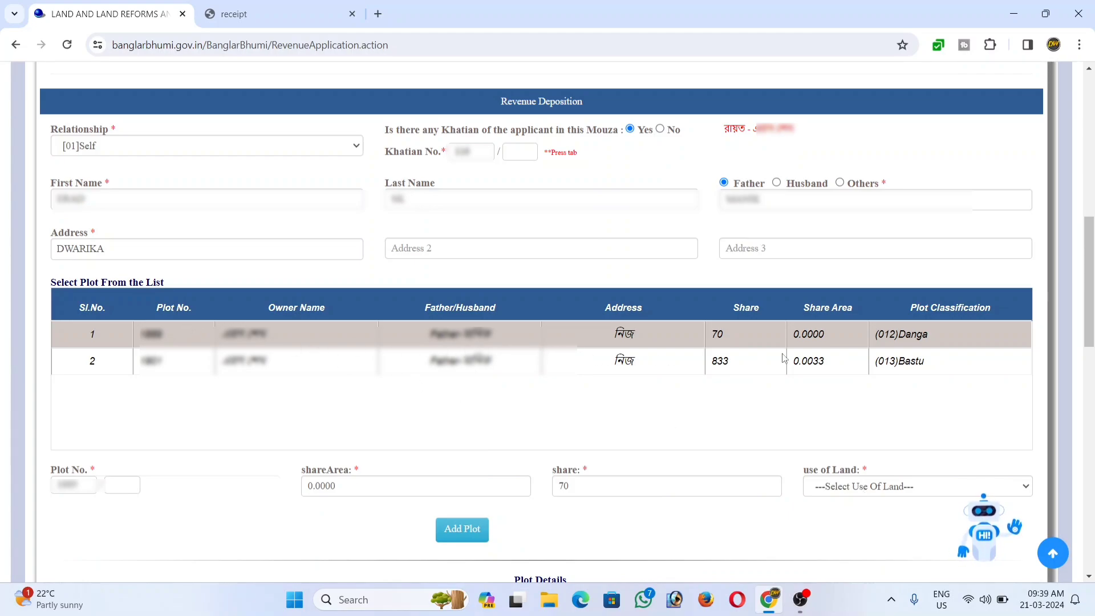
left_click(848, 490)
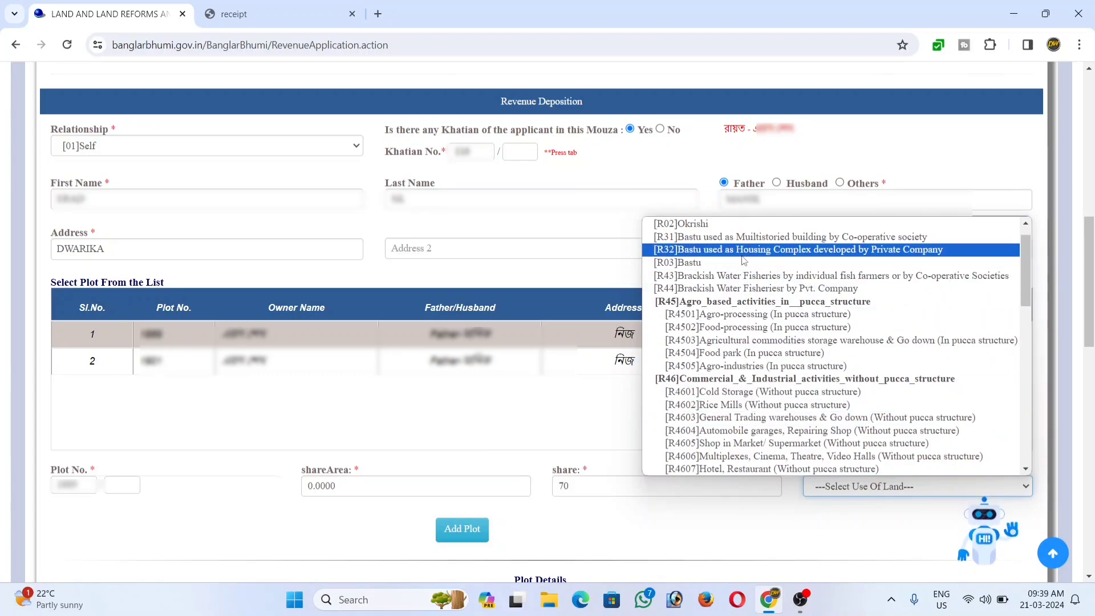
scroll(718, 246, "up", 1)
left_click(714, 241)
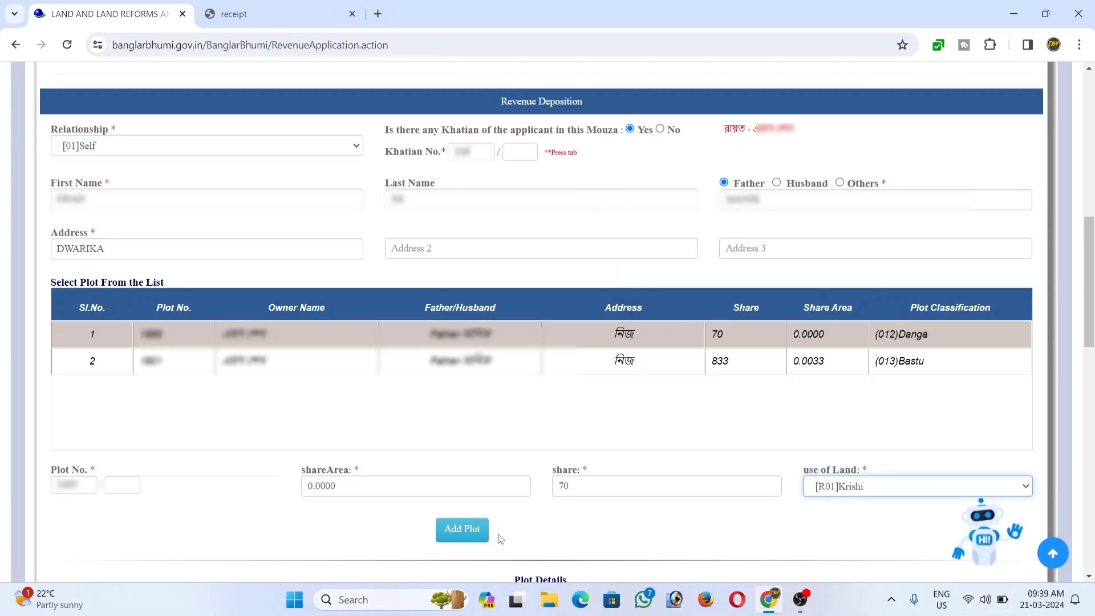
left_click(463, 532)
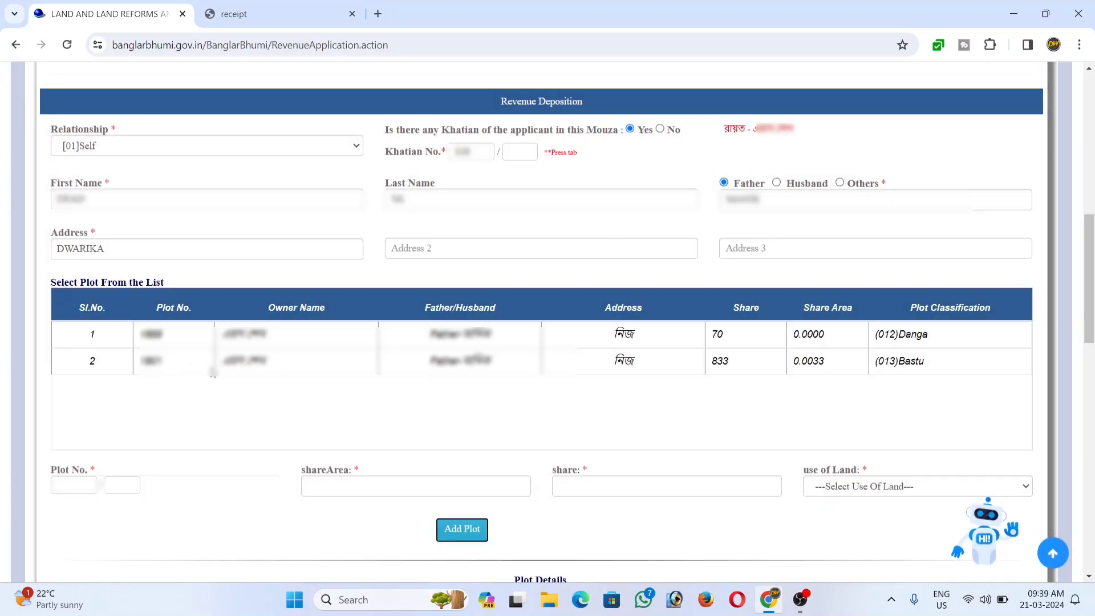
Add the second plot (share 833, area 0.0033) with land use [R03]Bastu.
left_click(236, 365)
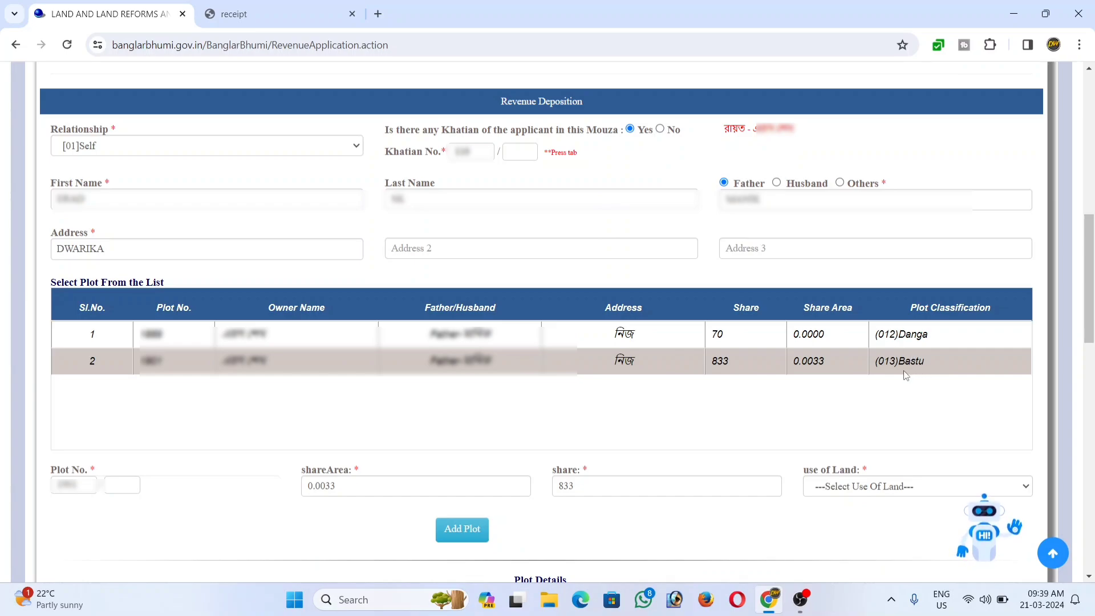
left_click(847, 487)
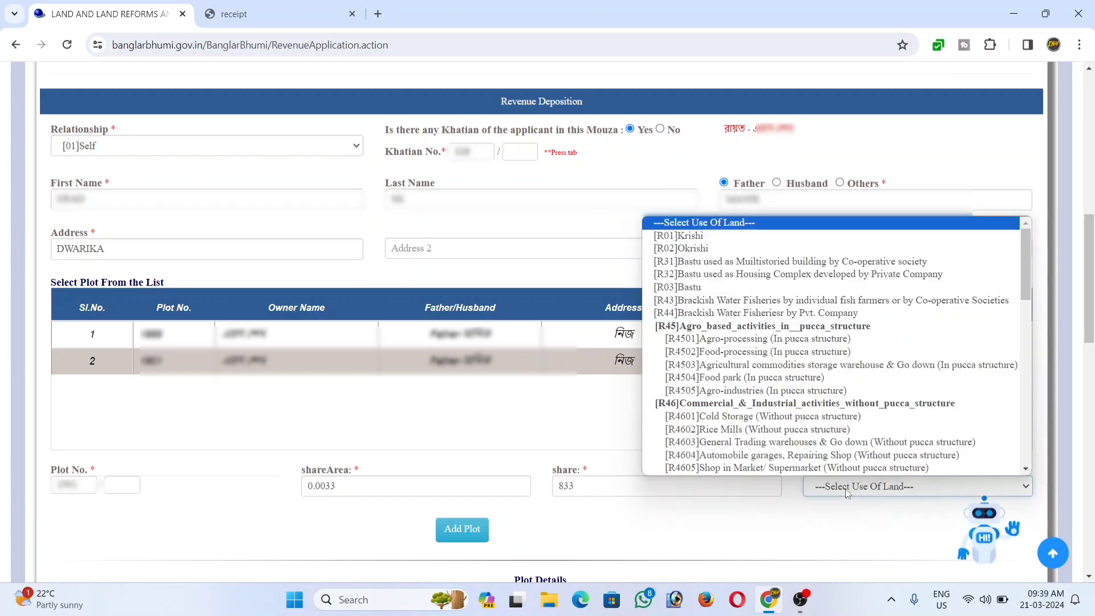
left_click(714, 292)
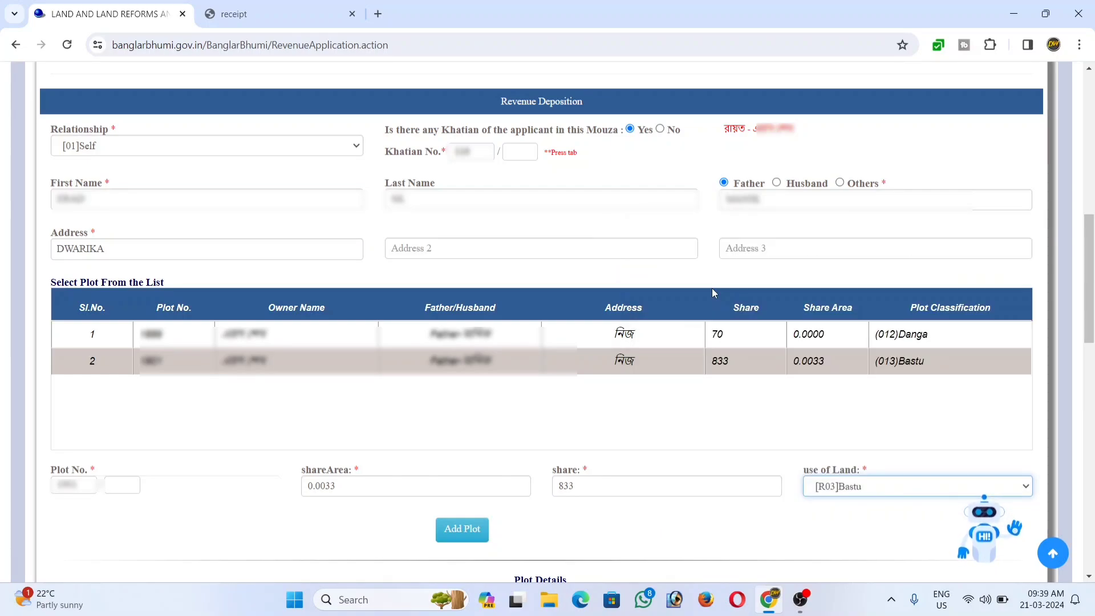
left_click(463, 532)
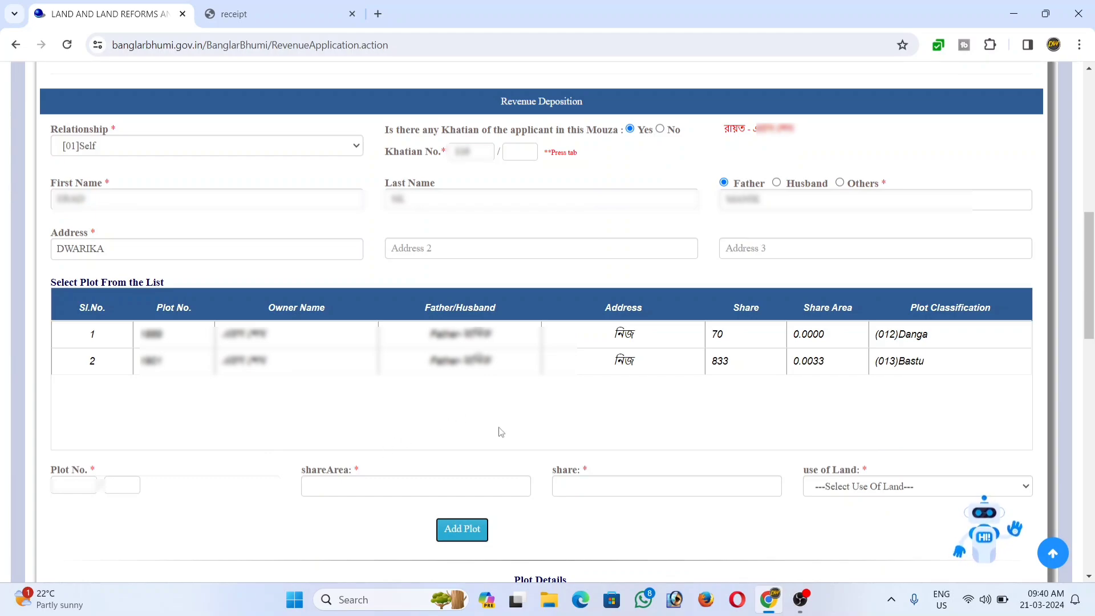
Proceed Further with both plots, answering NO to other family members owning land.
scroll(501, 432, "down", 6)
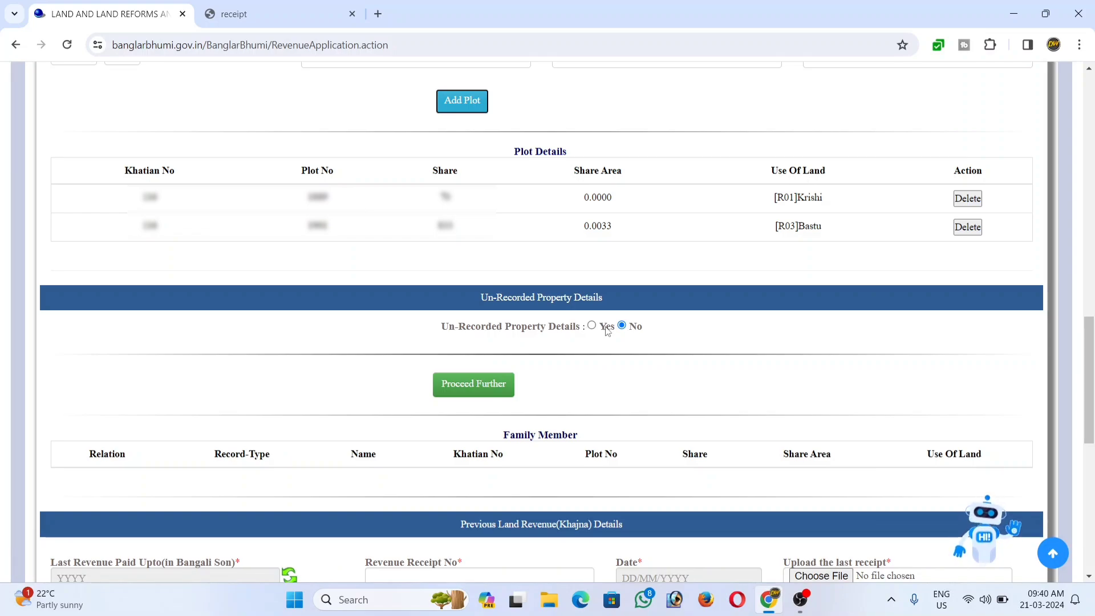
left_click(482, 393)
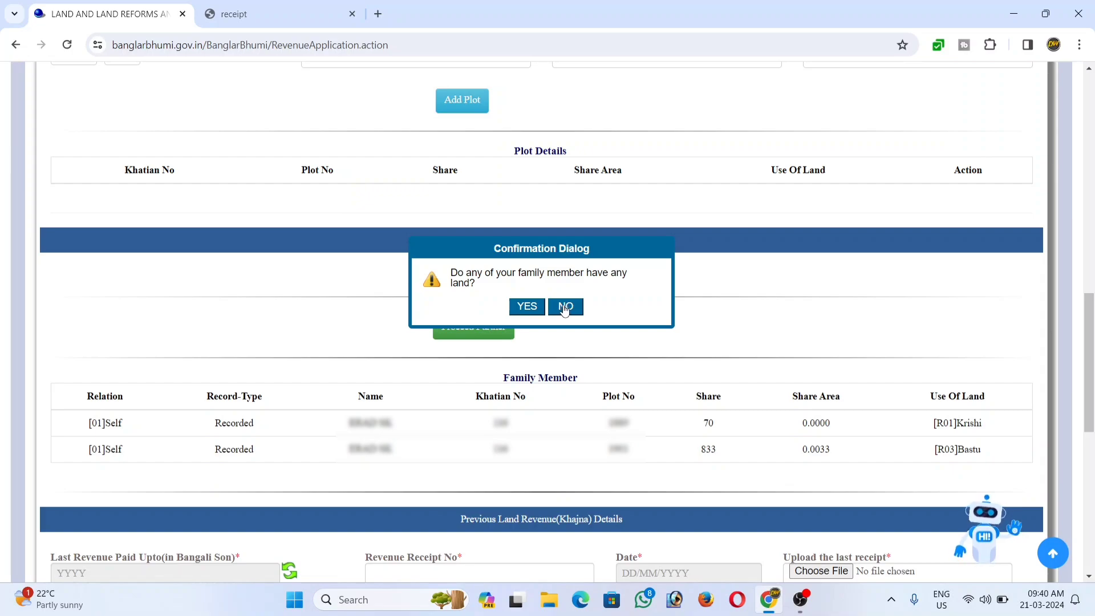
left_click(564, 308)
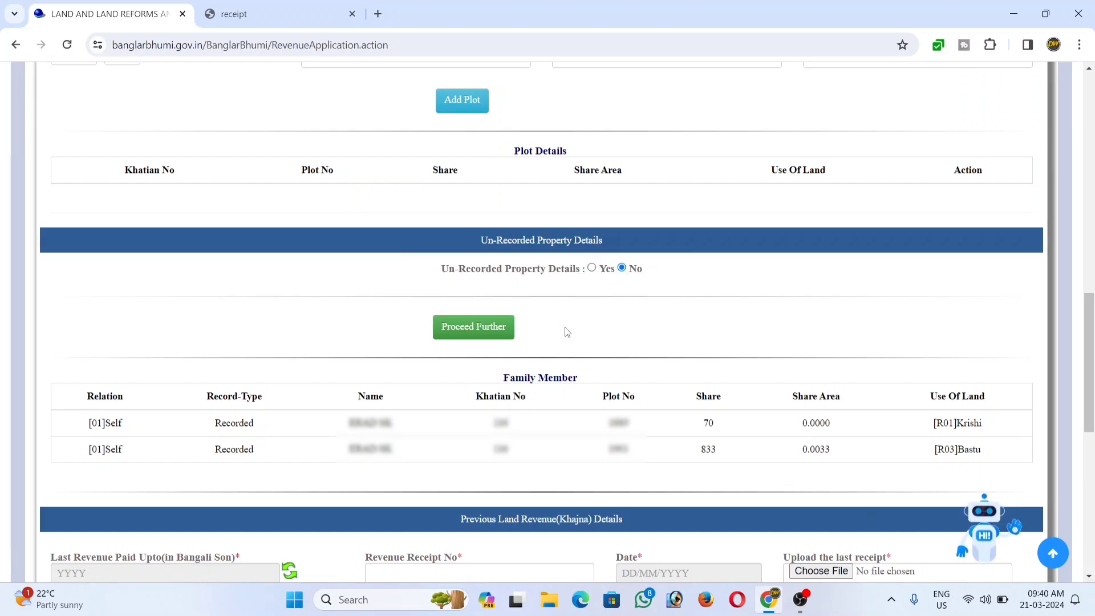
scroll(567, 331, "down", 7)
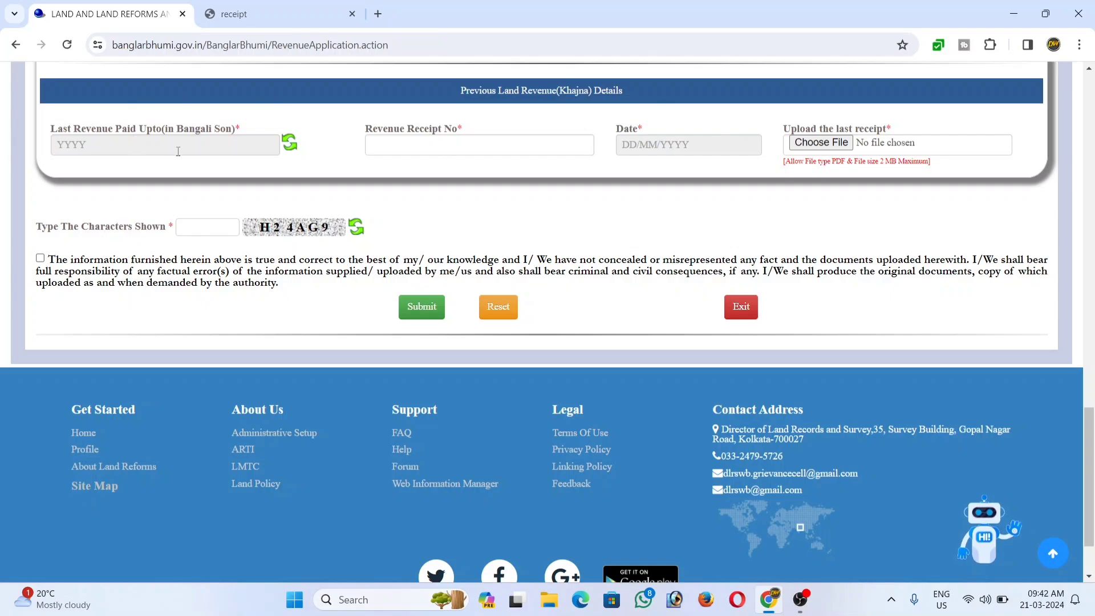
Enter the captcha characters and tick the declaration checkbox.
left_click(200, 227)
type("H2")
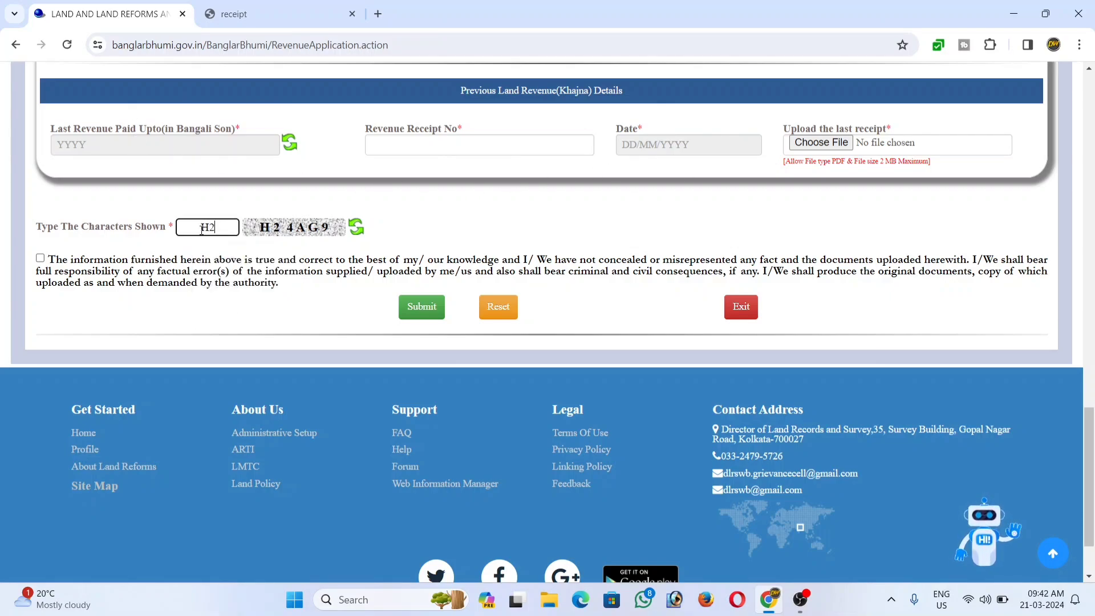
type("4AG")
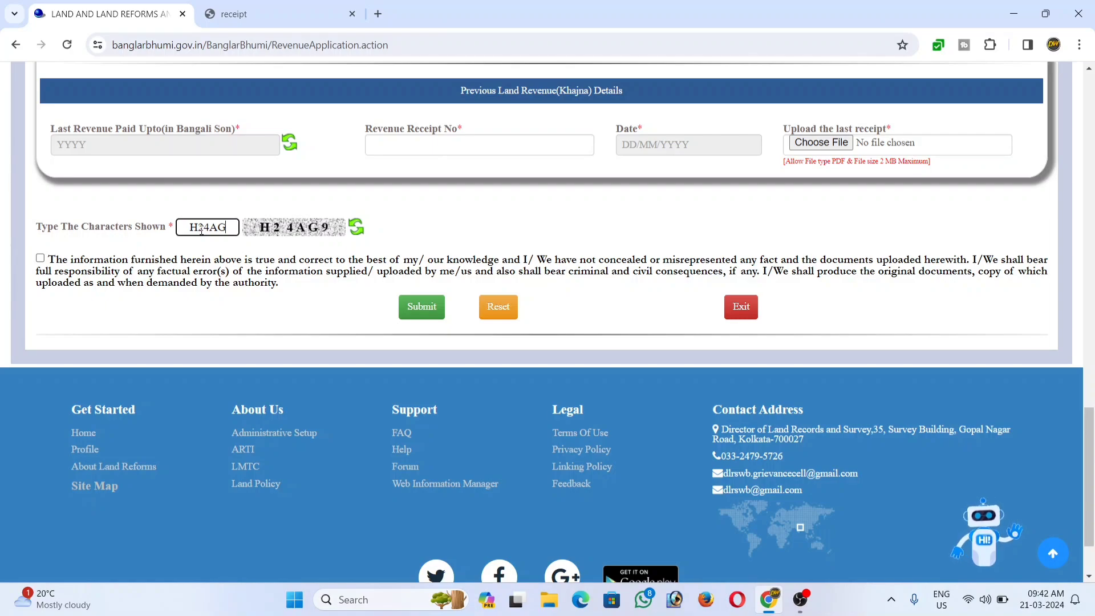
type("9")
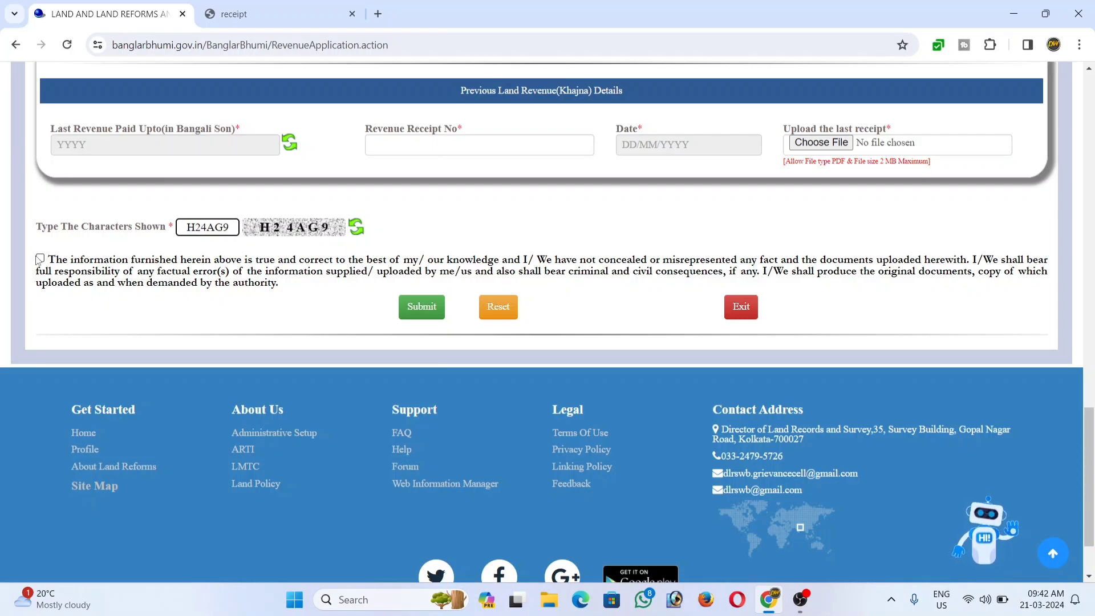
left_click(39, 260)
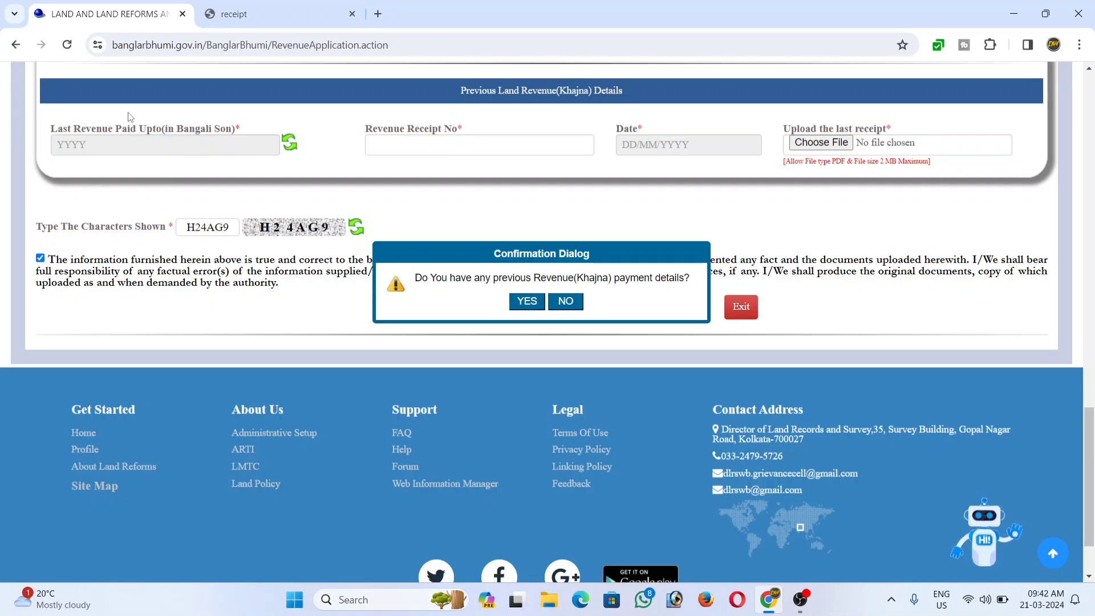
Submit without previous Khajna details, download Rent_Application.pdf, and go to Fees Payment.
left_click(565, 306)
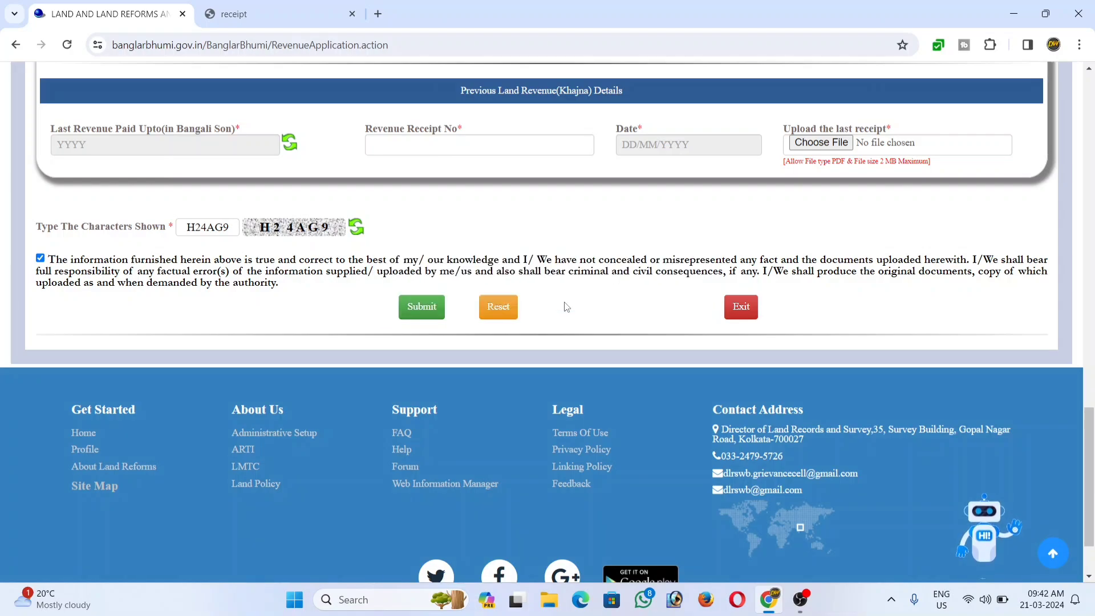
left_click(422, 308)
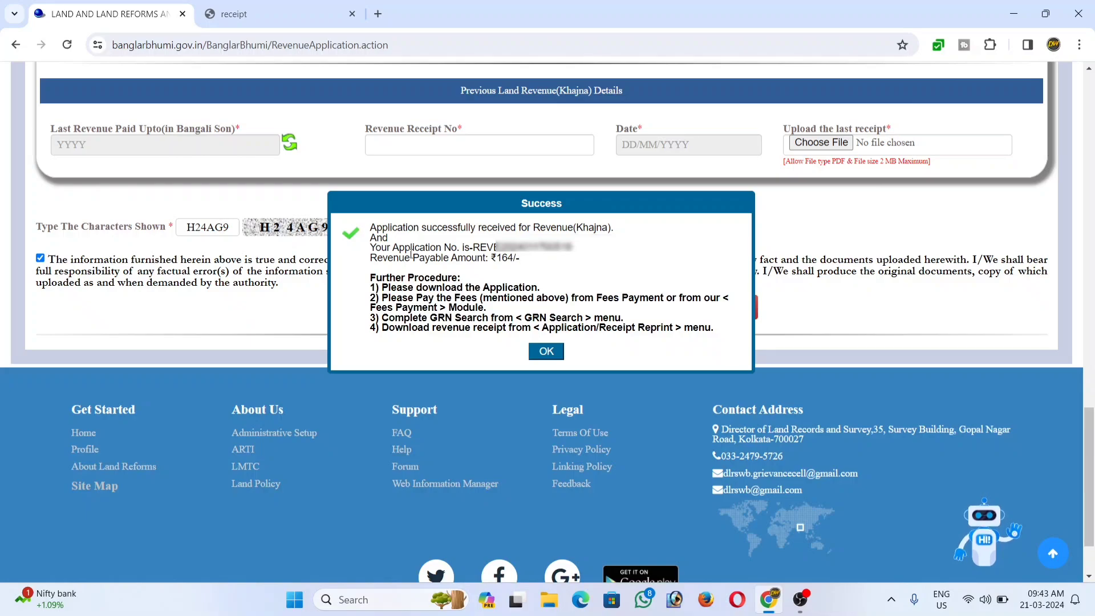
left_click_drag(477, 246, 582, 251)
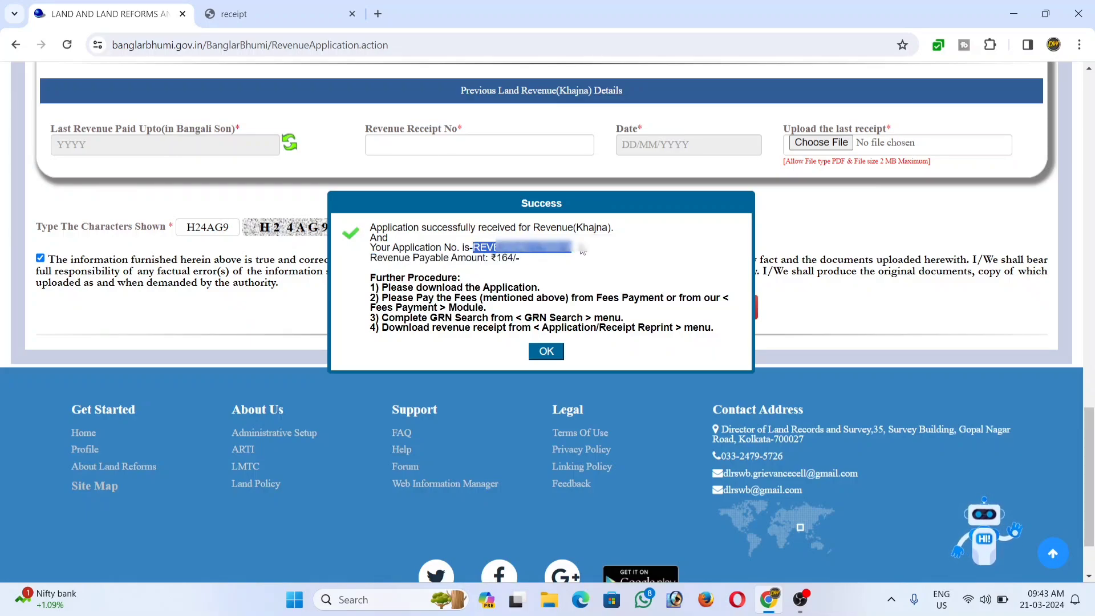
left_click(548, 350)
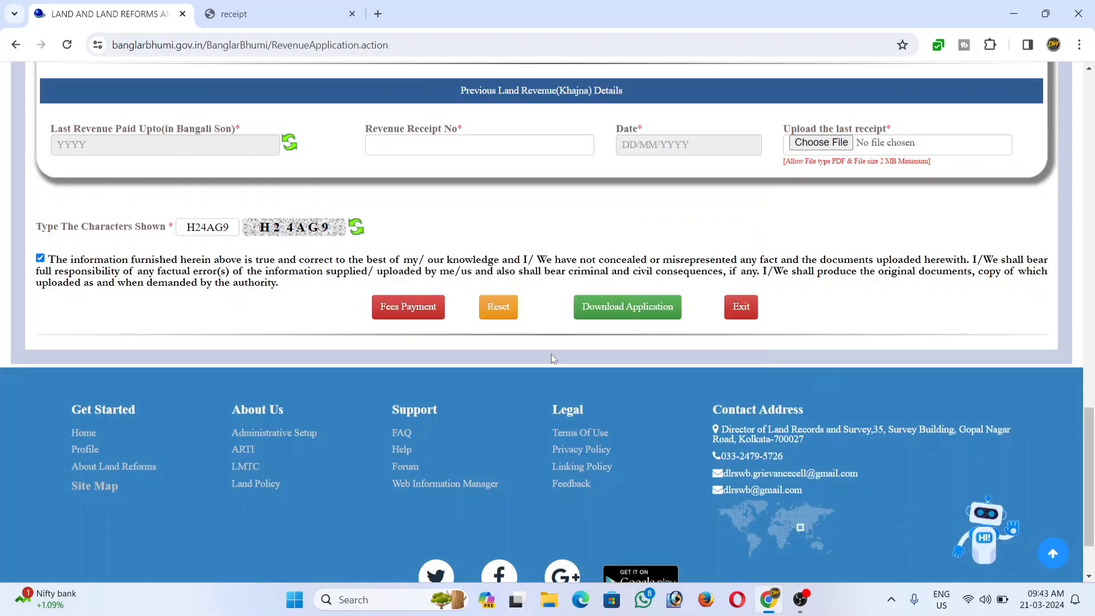
left_click(617, 312)
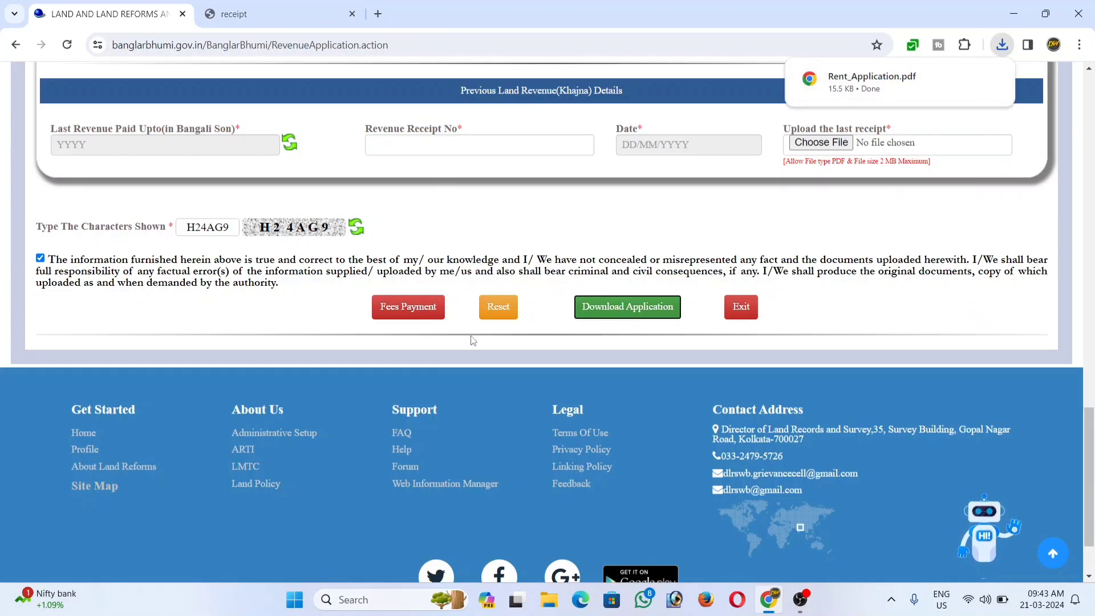
left_click(409, 310)
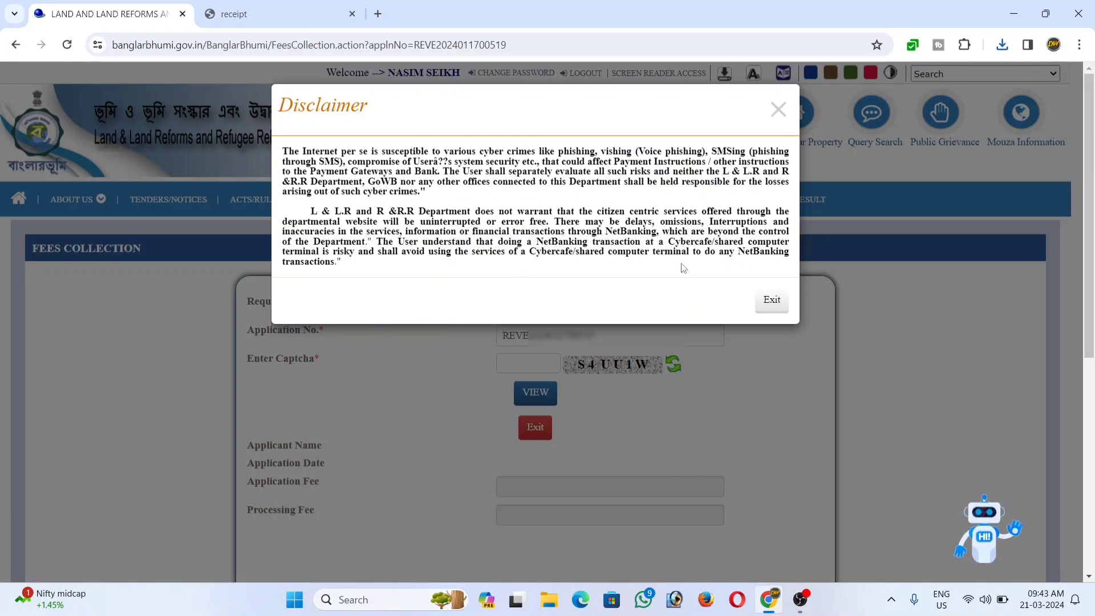
Dismiss the disclaimer and enter the captcha to look up the application's fee details.
left_click(772, 303)
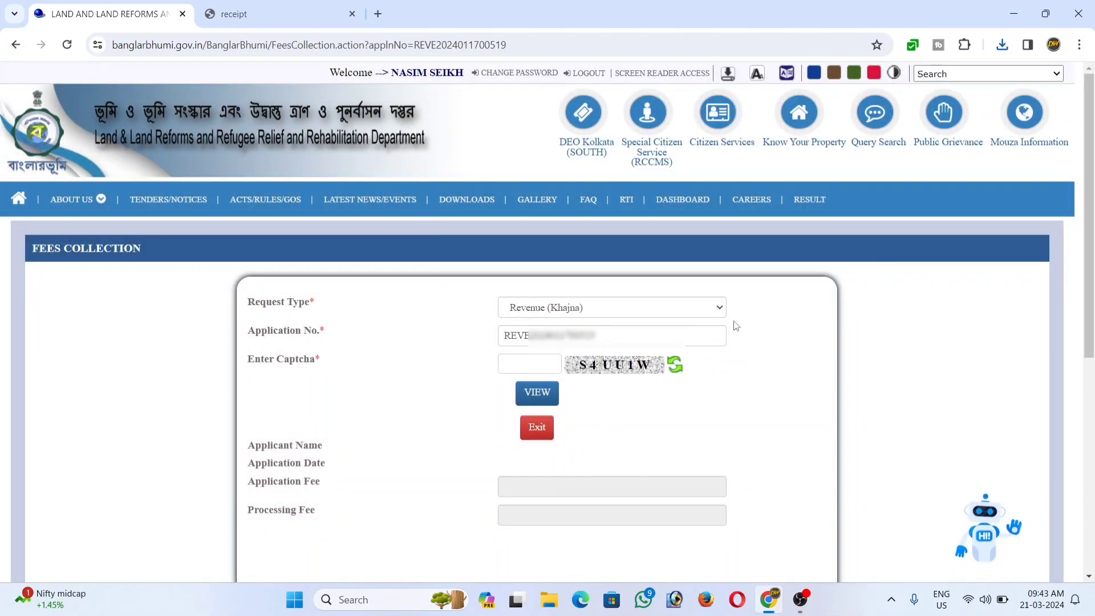
left_click(529, 366)
type("S")
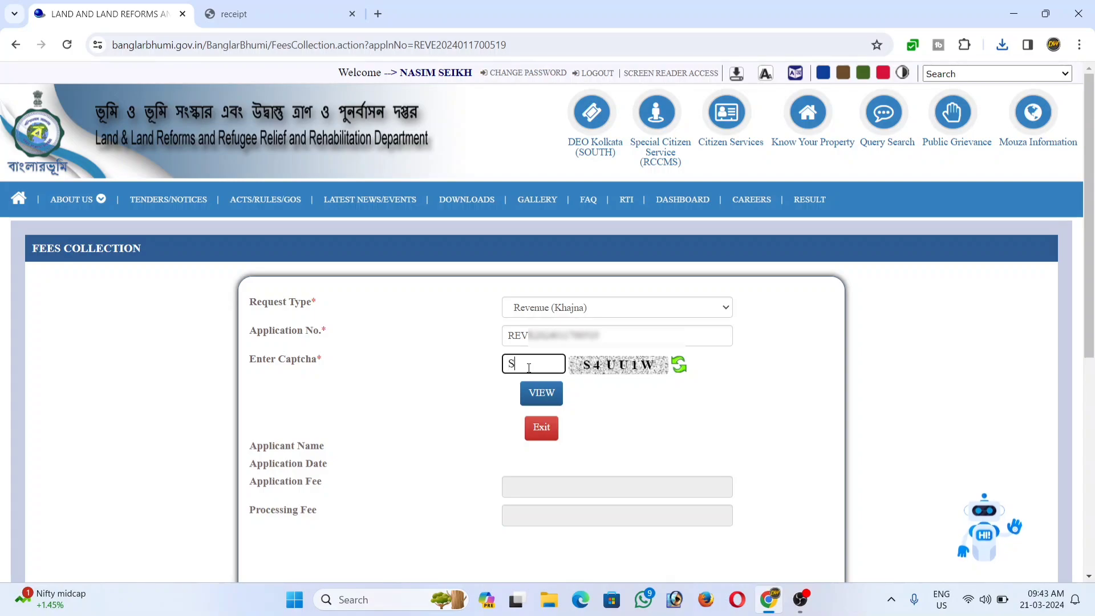
type("4UU1W")
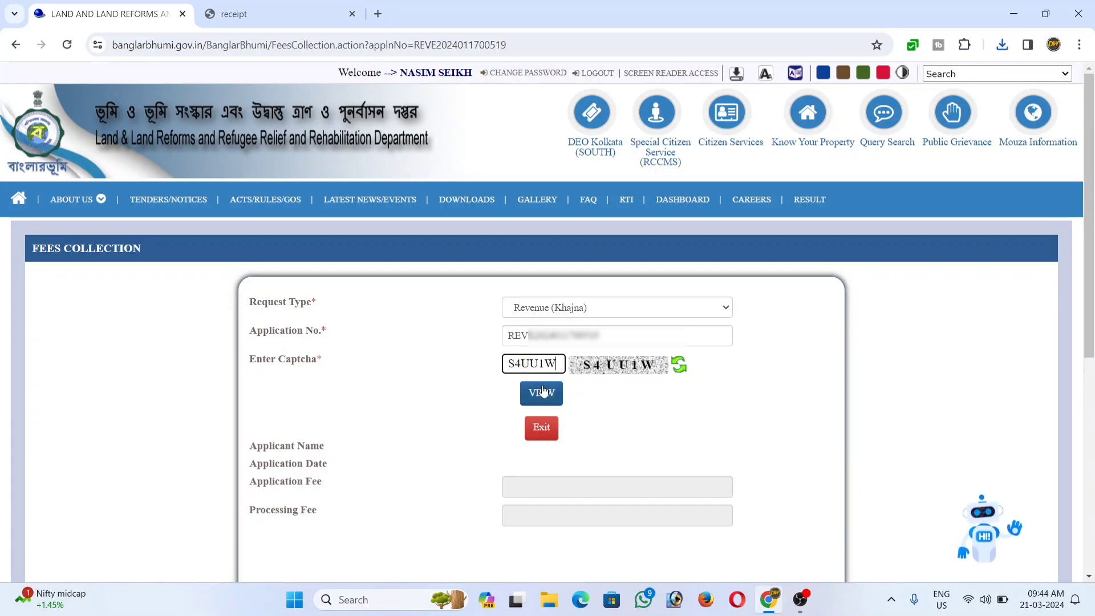
left_click(542, 393)
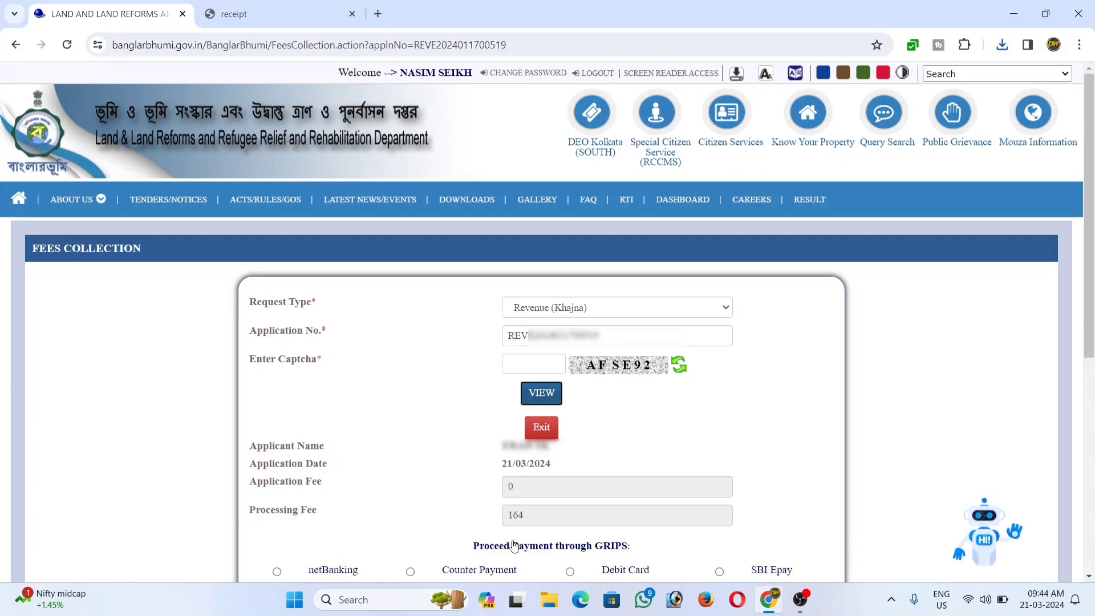
scroll(713, 542, "down", 3)
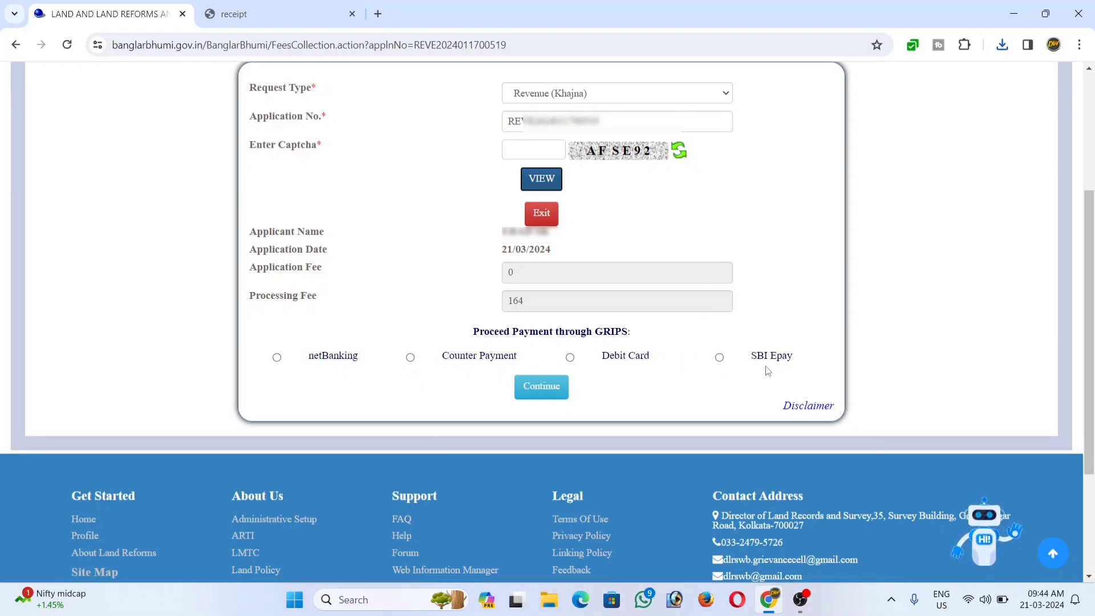
Choose SBI Epay and continue to GRIPS to pay the ₹164 fee.
left_click(720, 358)
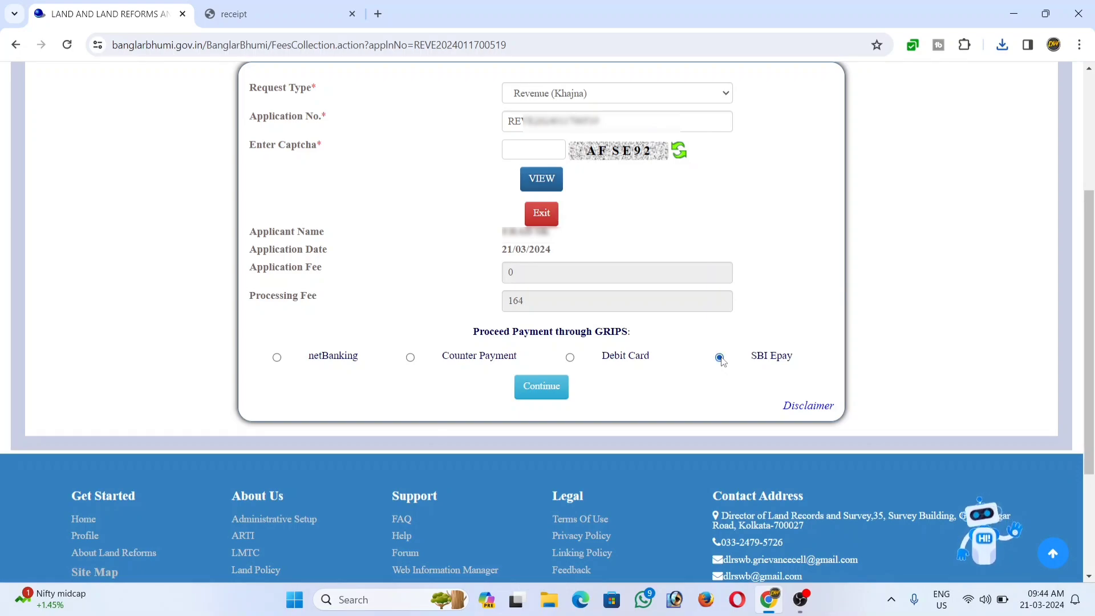
left_click(523, 394)
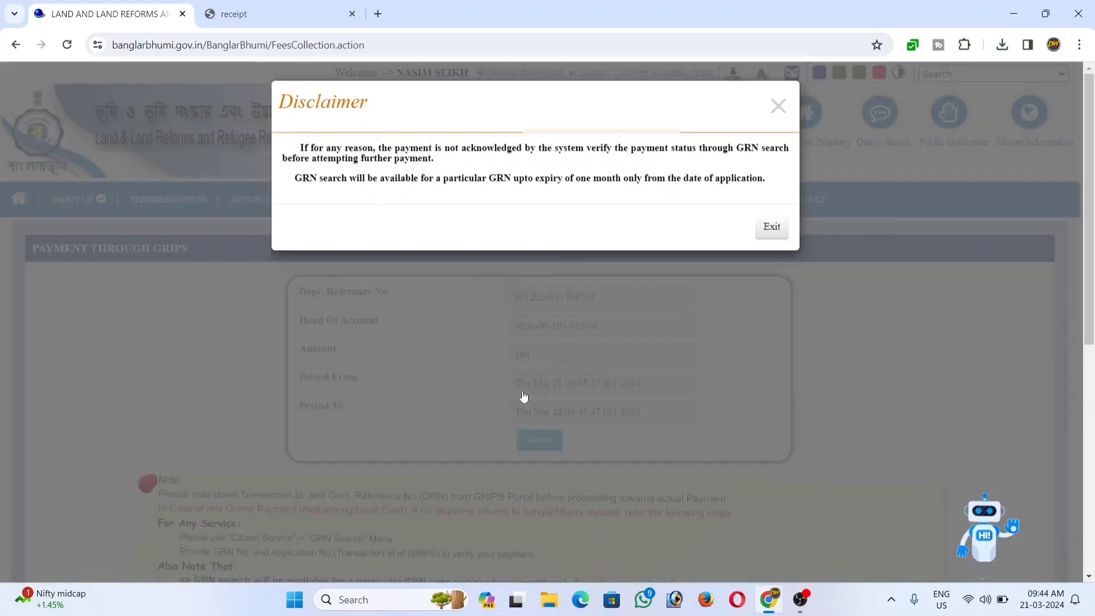
left_click(770, 230)
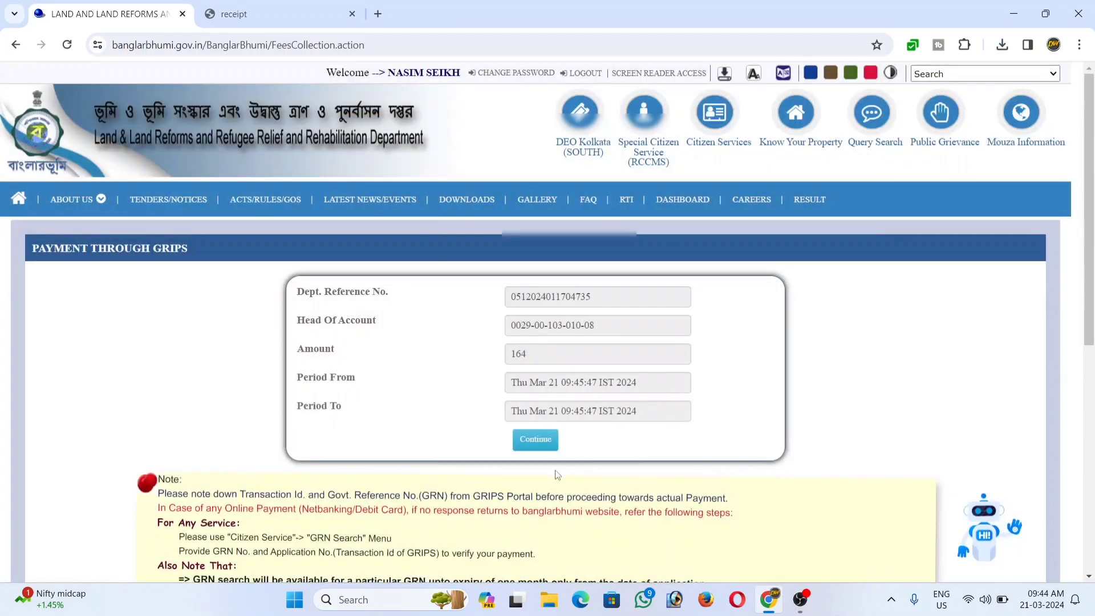
left_click(542, 447)
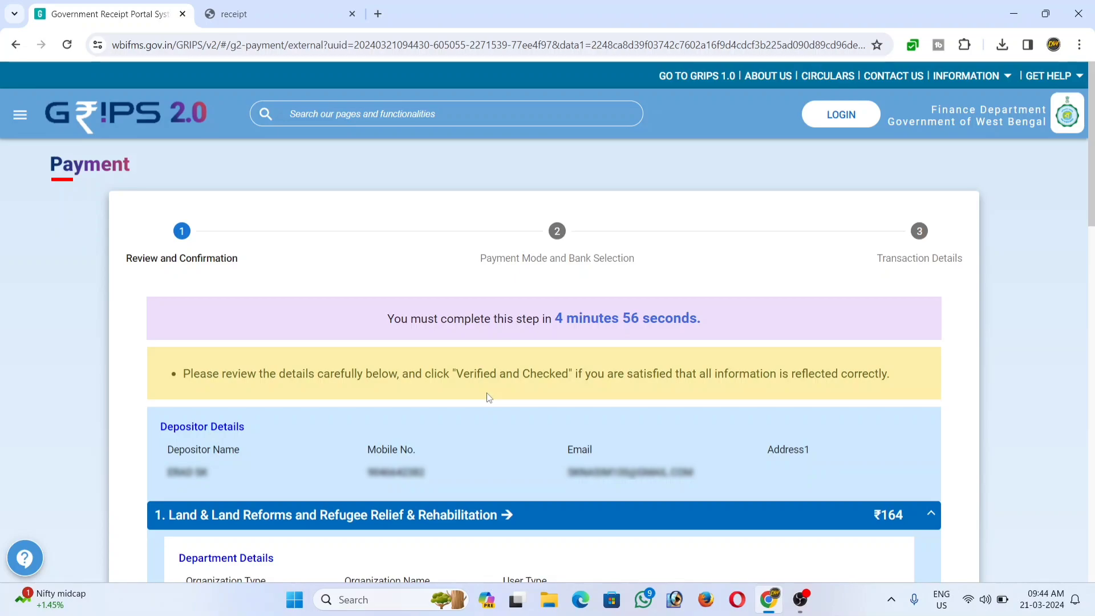
Verify the ₹164 details, pick SBI Epay through Payment Gateway/Bank, and pay now.
scroll(487, 394, "down", 15)
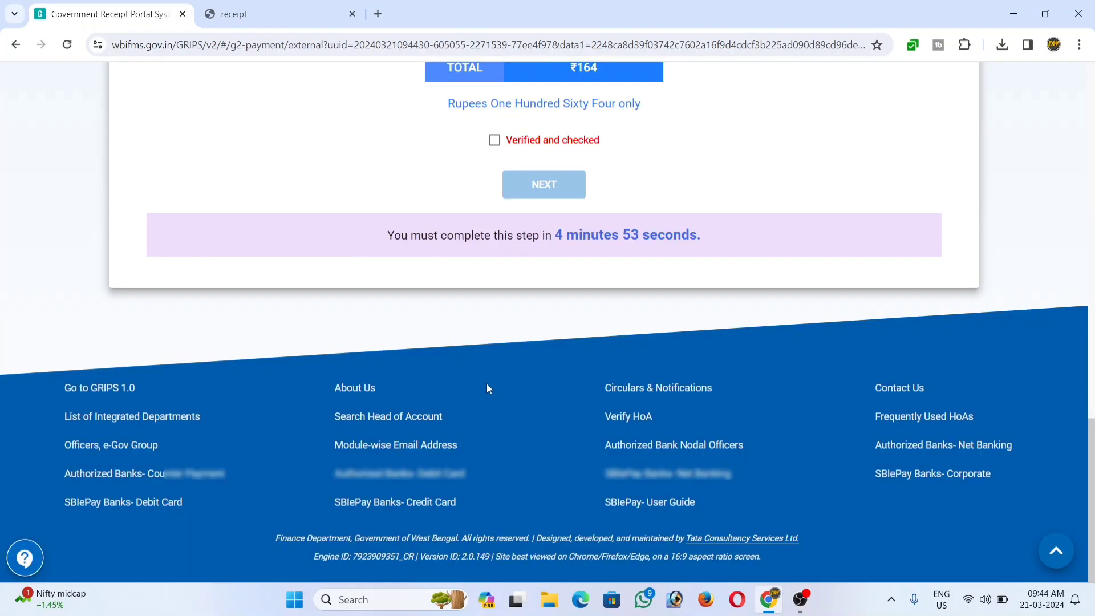
left_click(493, 141)
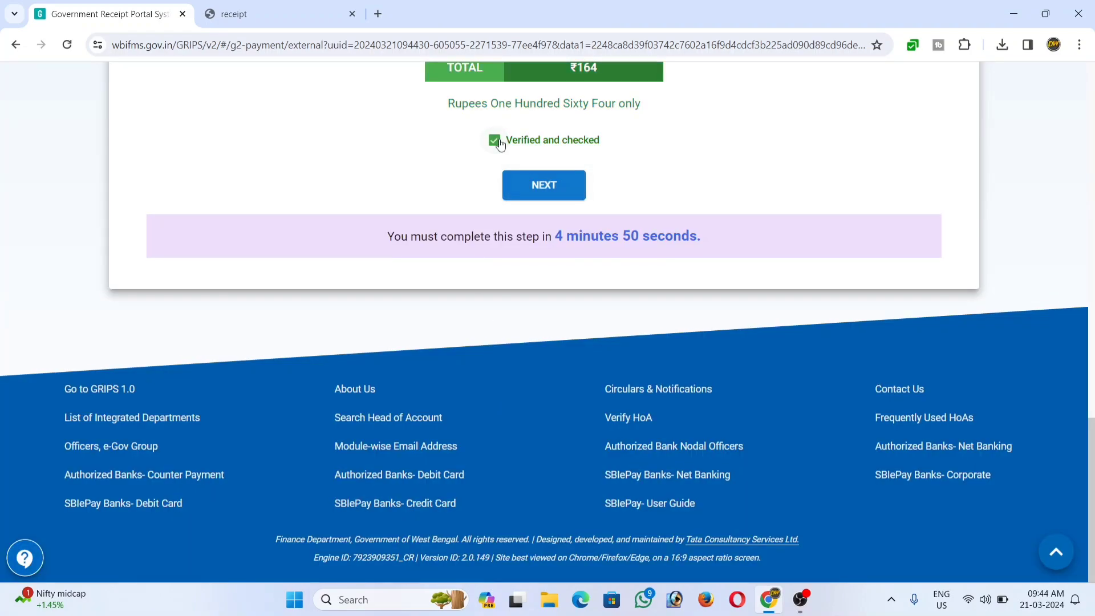
left_click(540, 188)
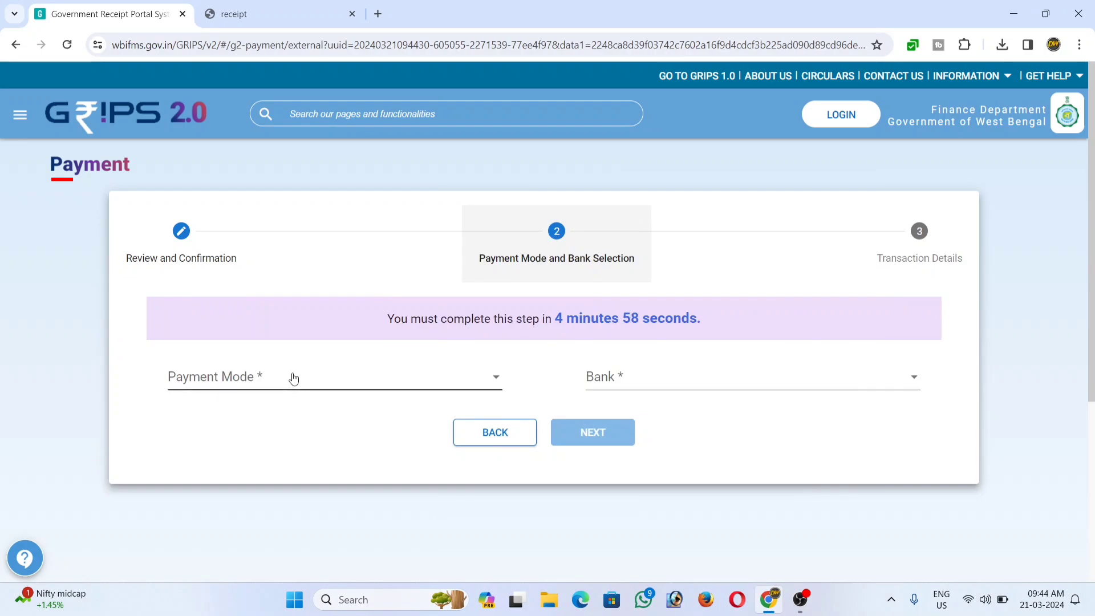
left_click(289, 377)
left_click(265, 376)
left_click(628, 393)
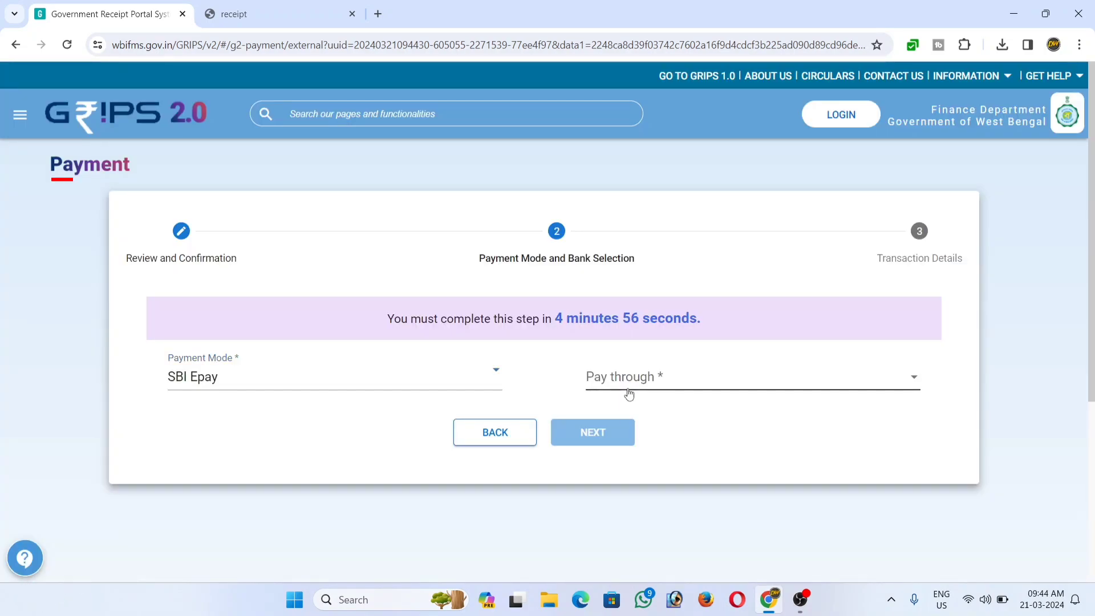
left_click(650, 379)
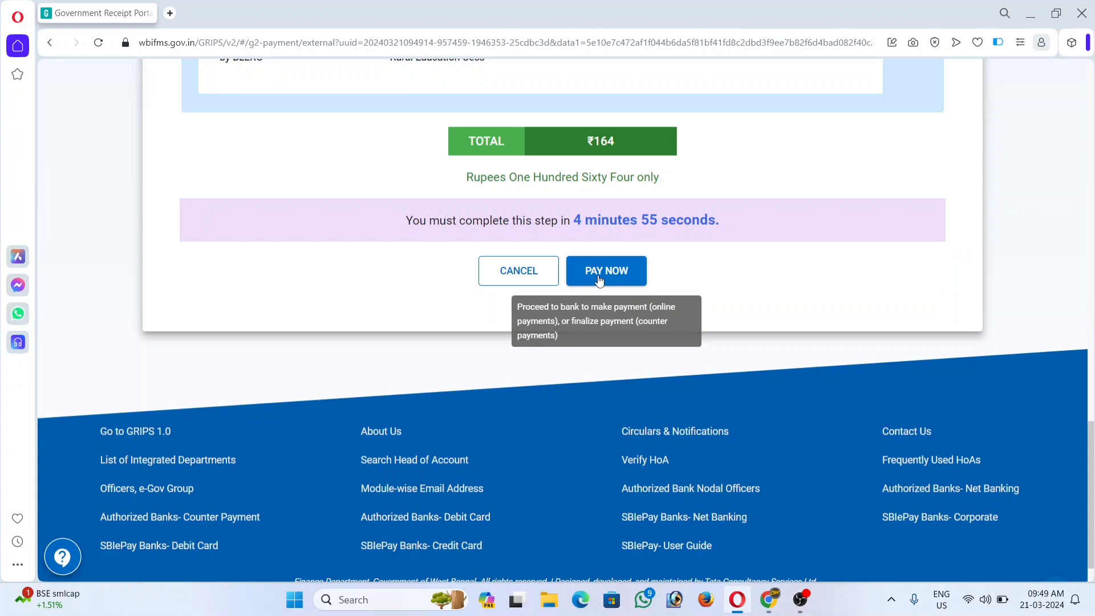
left_click(599, 277)
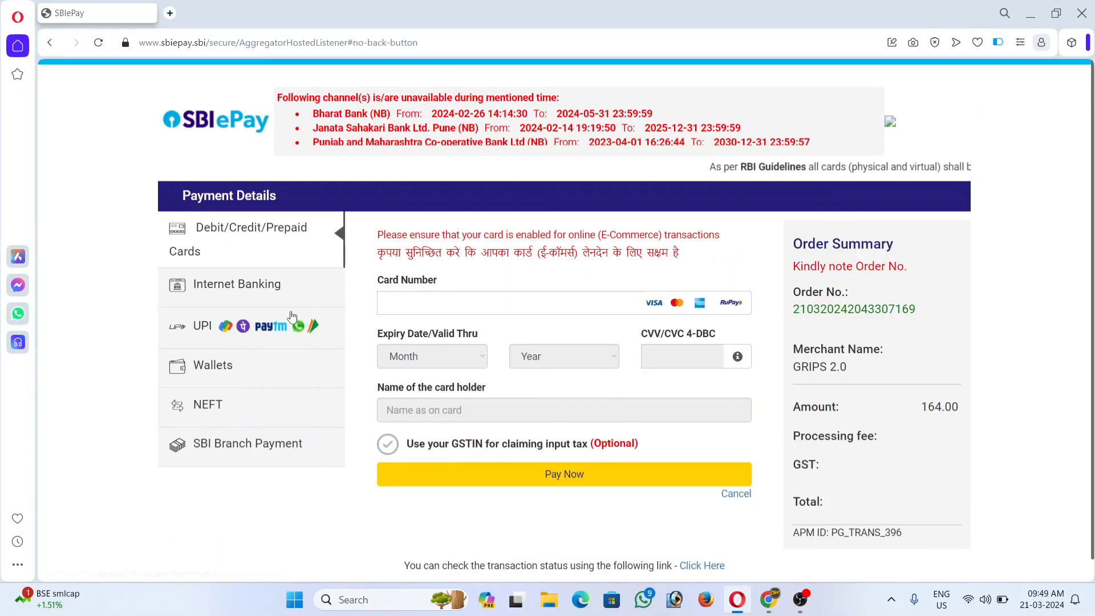
Pay the 164.00 GRIPS order in SBIePay using the UPI QR code option.
left_click(203, 331)
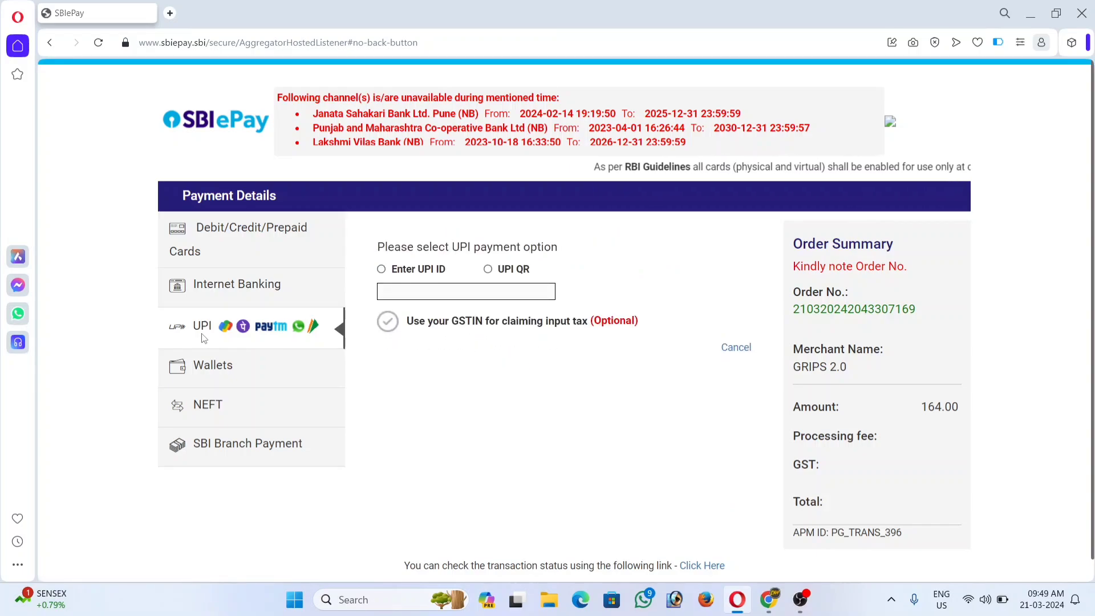
left_click(488, 269)
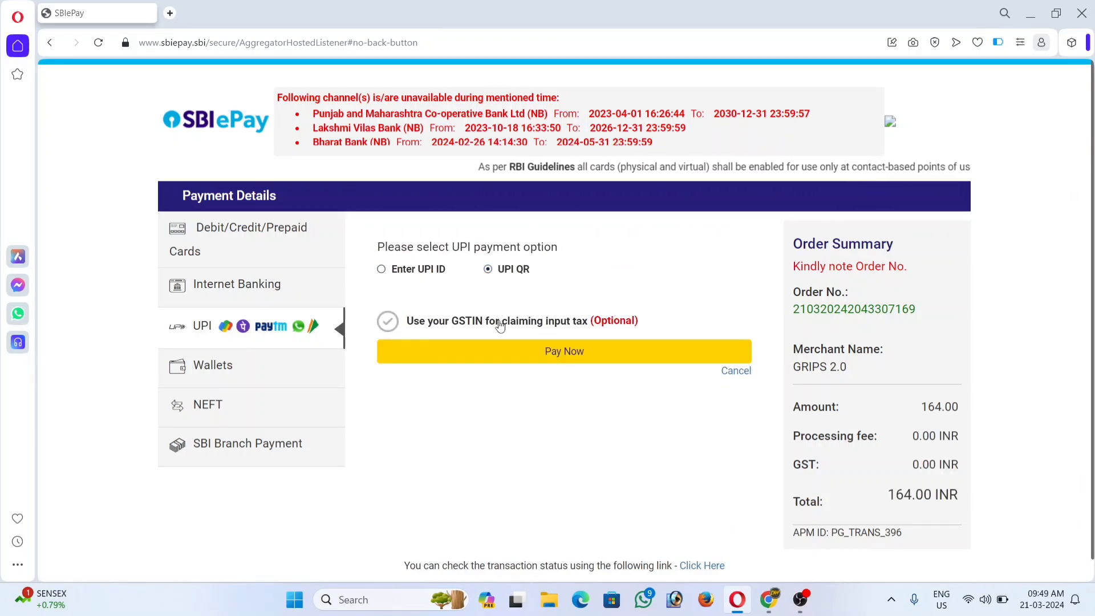
left_click(543, 351)
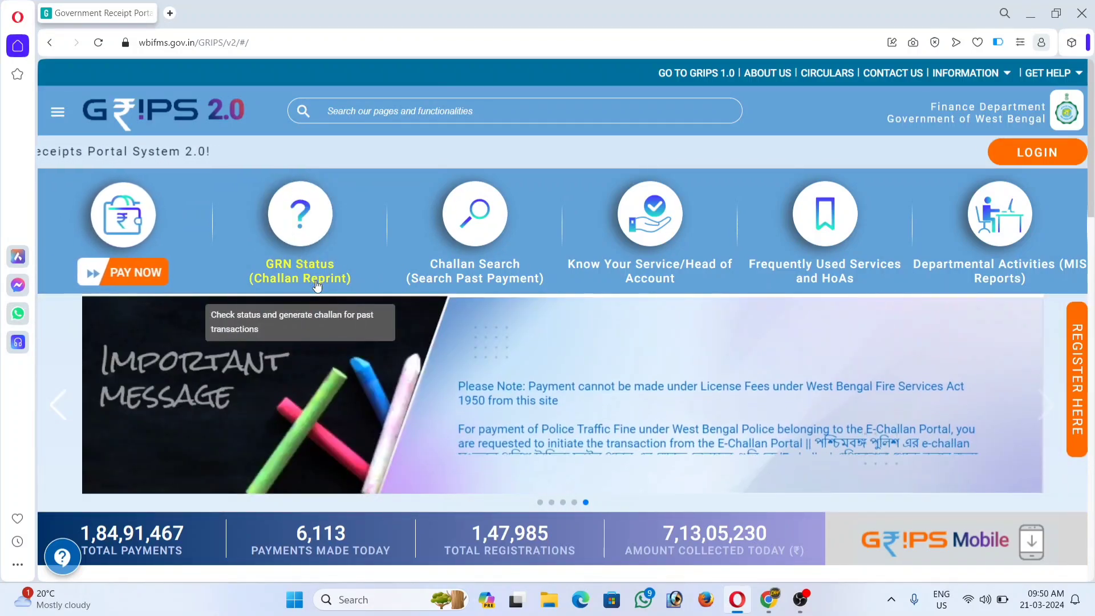
Open GRN Status (Challan Reprint) and set the search to Payment ID.
left_click(310, 276)
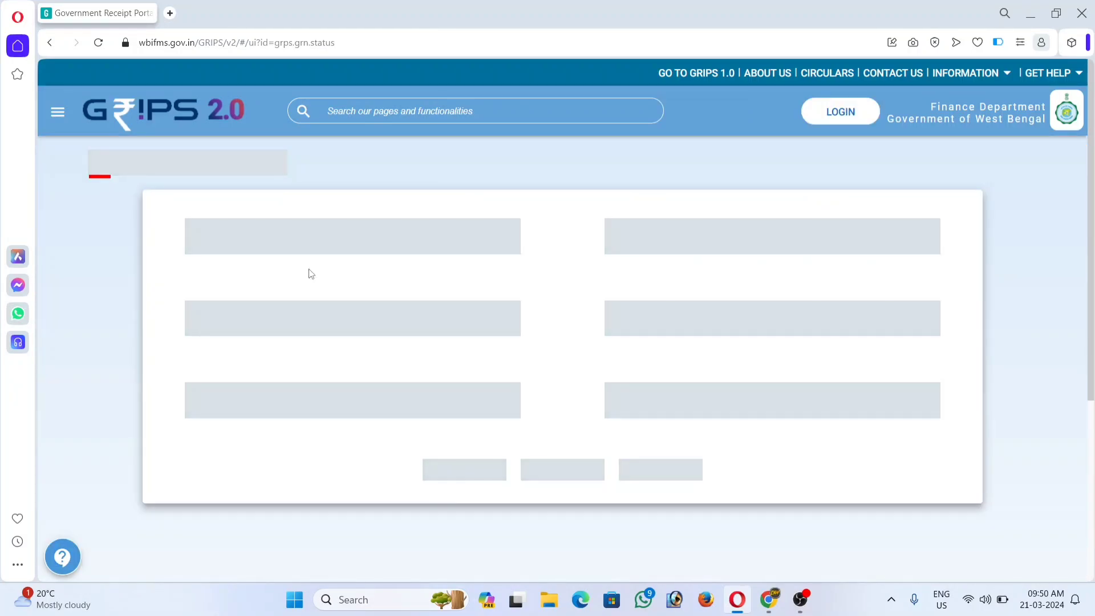
left_click(293, 242)
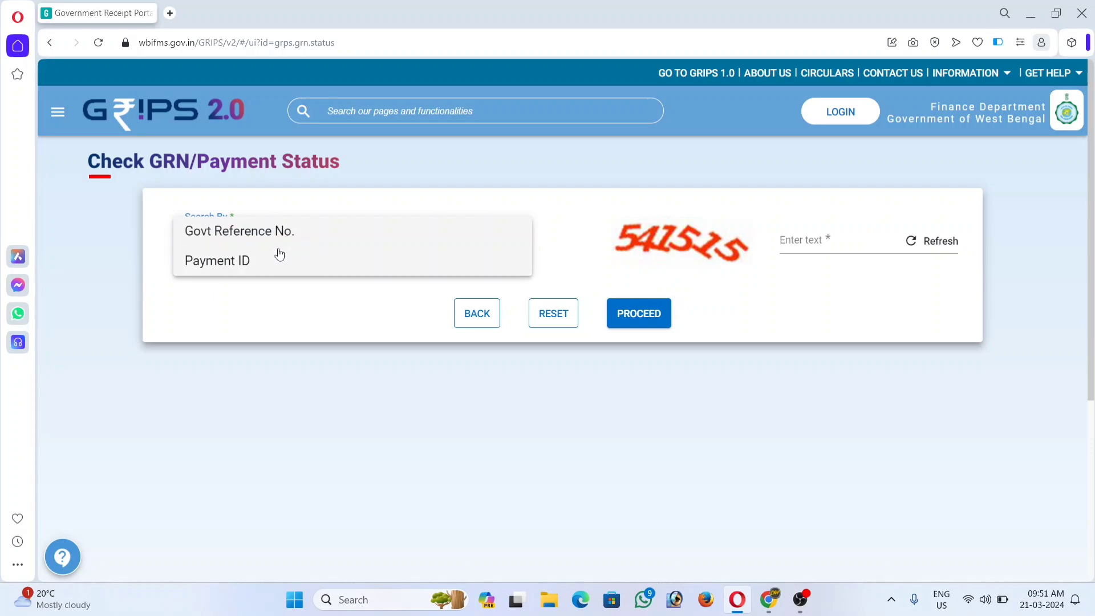
left_click(237, 249)
left_click(235, 251)
left_click(231, 263)
Look up the payment by its Payment ID and captcha, then download and open the e-challan PDF.
left_click(671, 233)
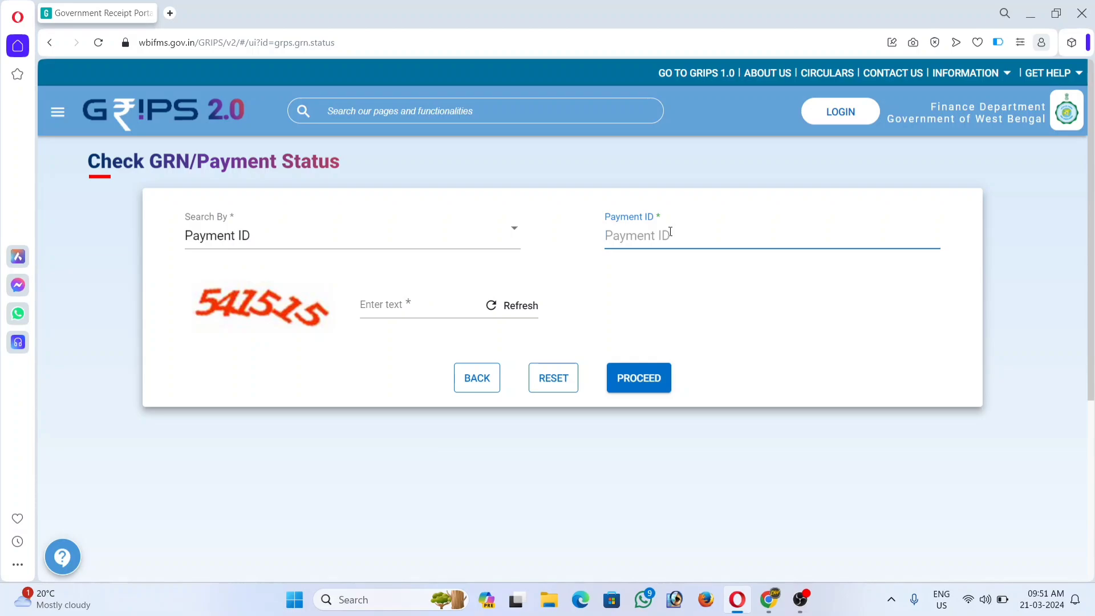
left_click(382, 308)
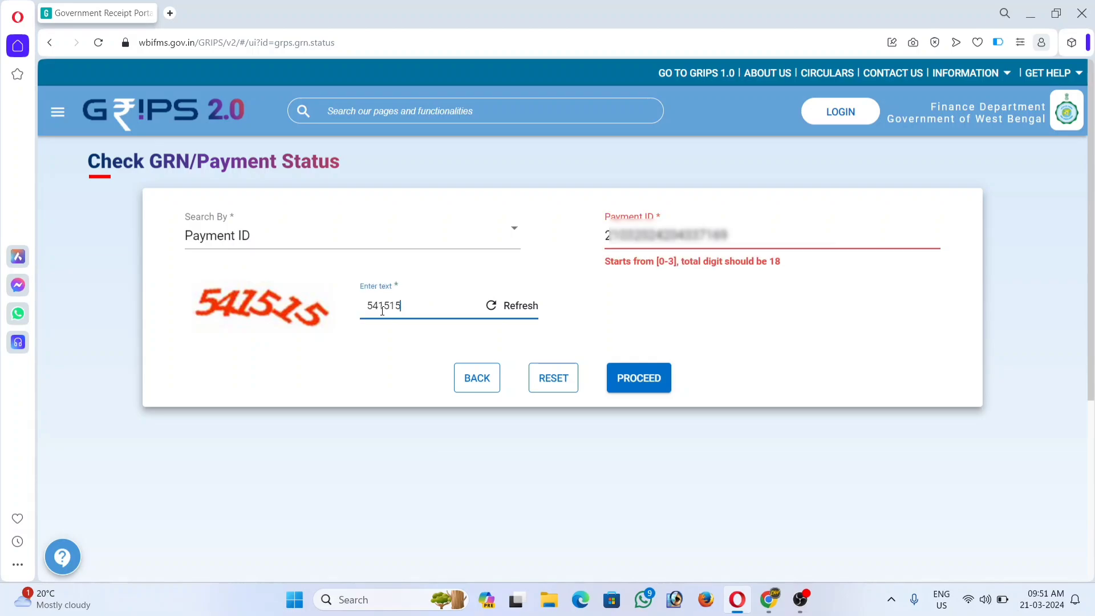
left_click(638, 381)
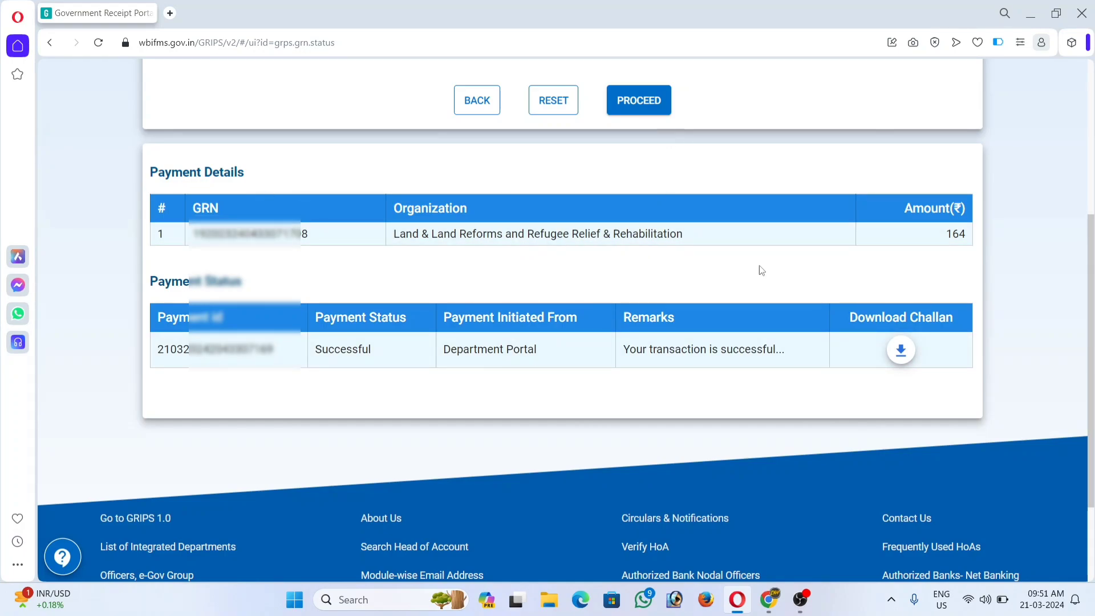
left_click(906, 352)
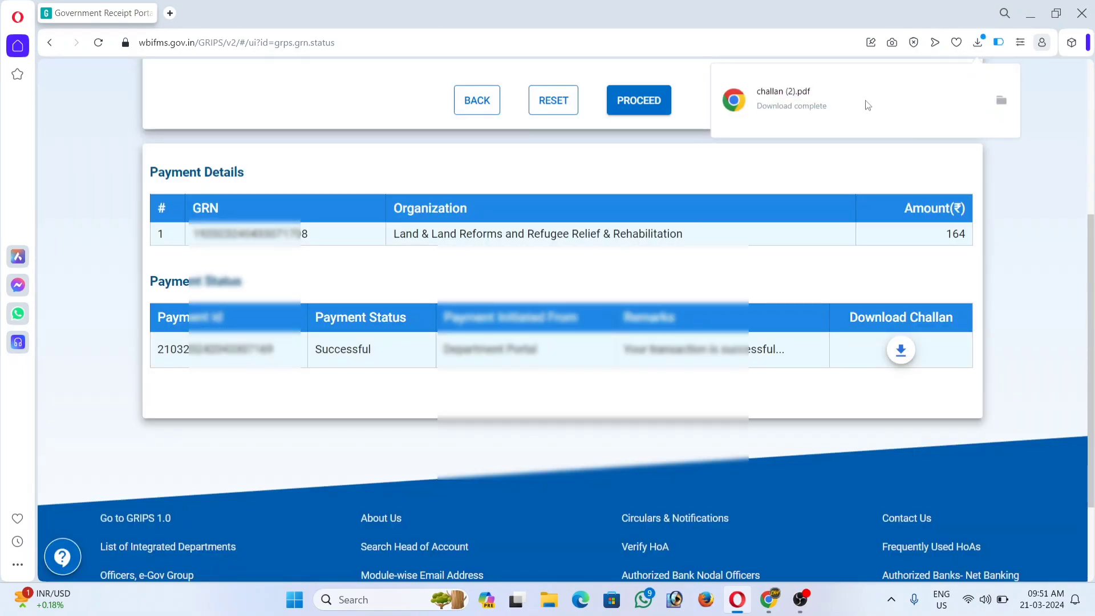
left_click(864, 103)
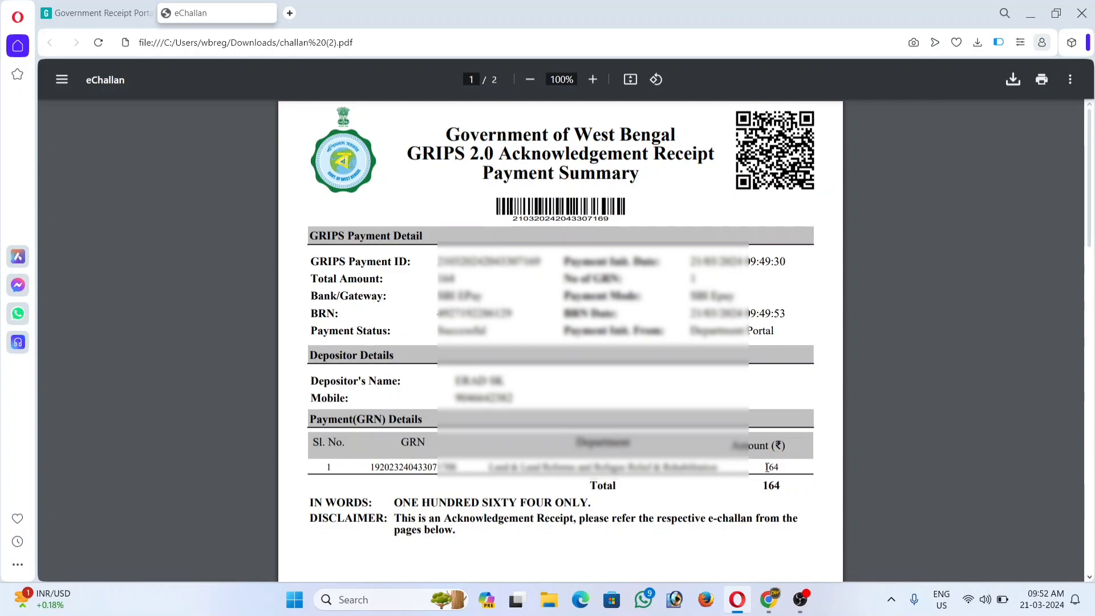
Switch from the e-challan PDF tab back to the Banglarbhumi tab.
key("ctrl+shift+Tab")
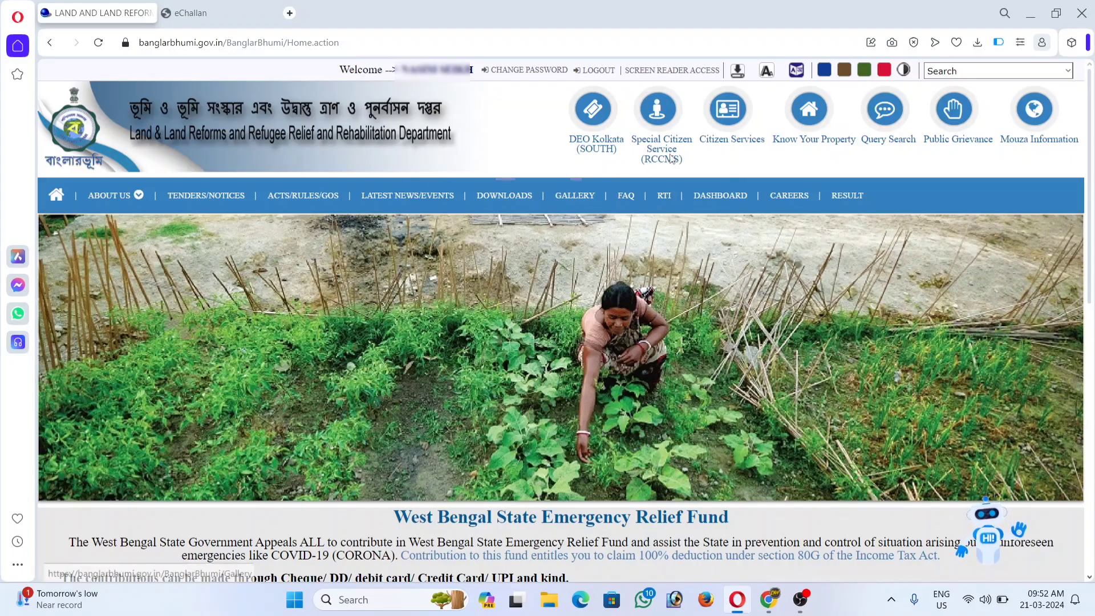
Start an Application/Receipt Reprint of type Revenue Receipt, fill the application number, and dismiss the alert.
left_click(732, 121)
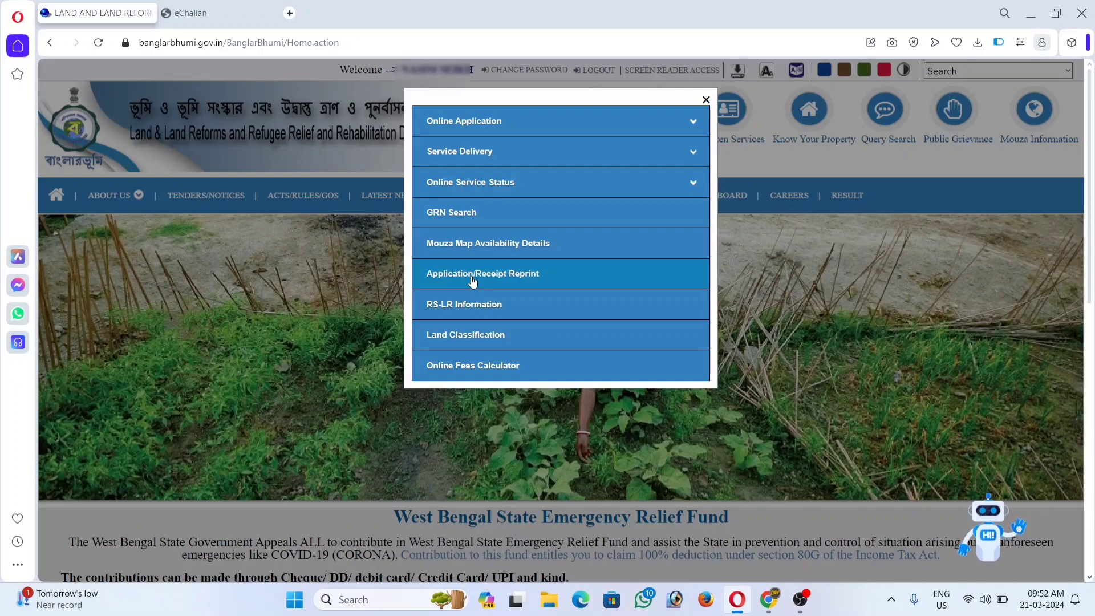
left_click(472, 279)
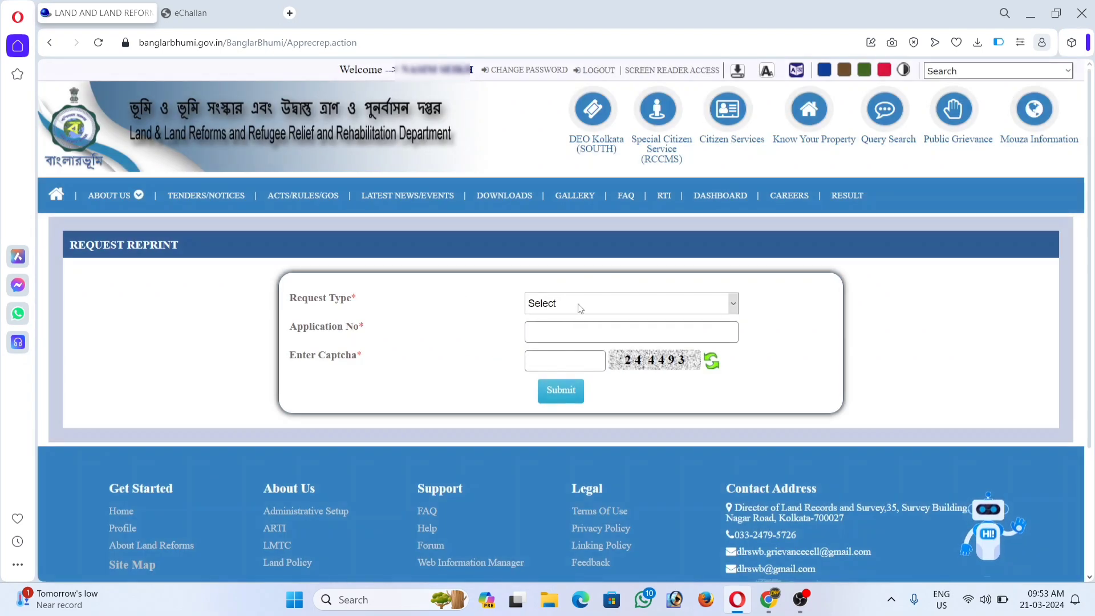
left_click(581, 307)
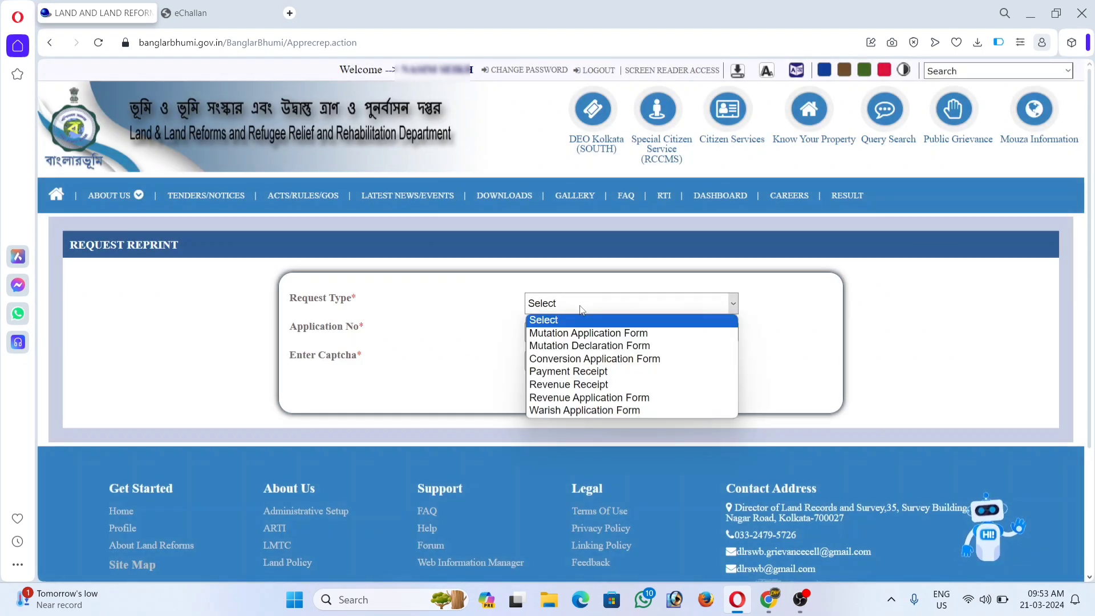
left_click(568, 385)
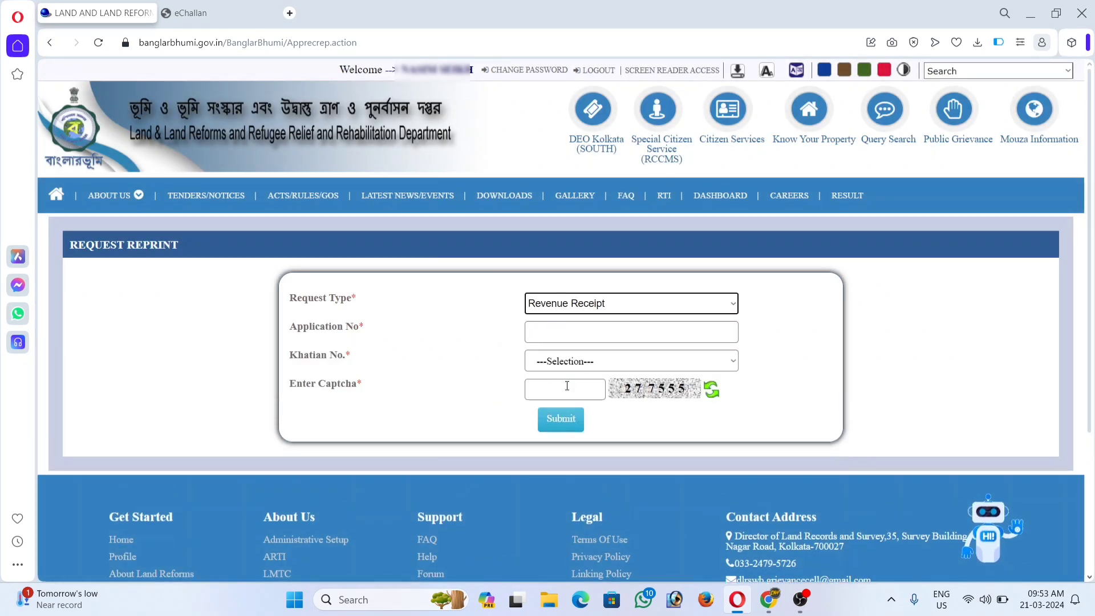
left_click(564, 329)
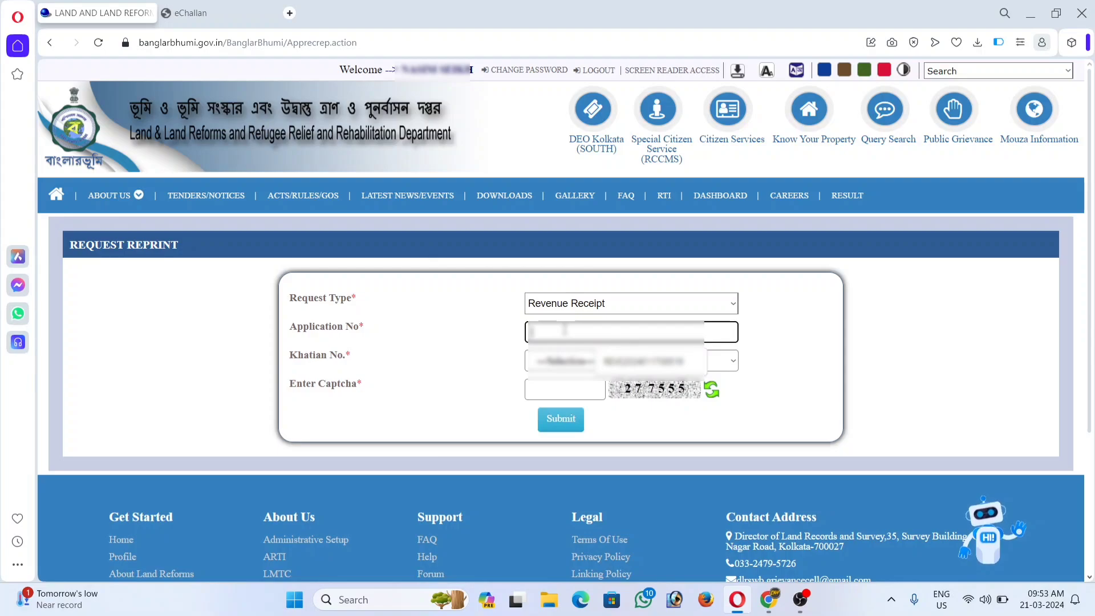
left_click(533, 335)
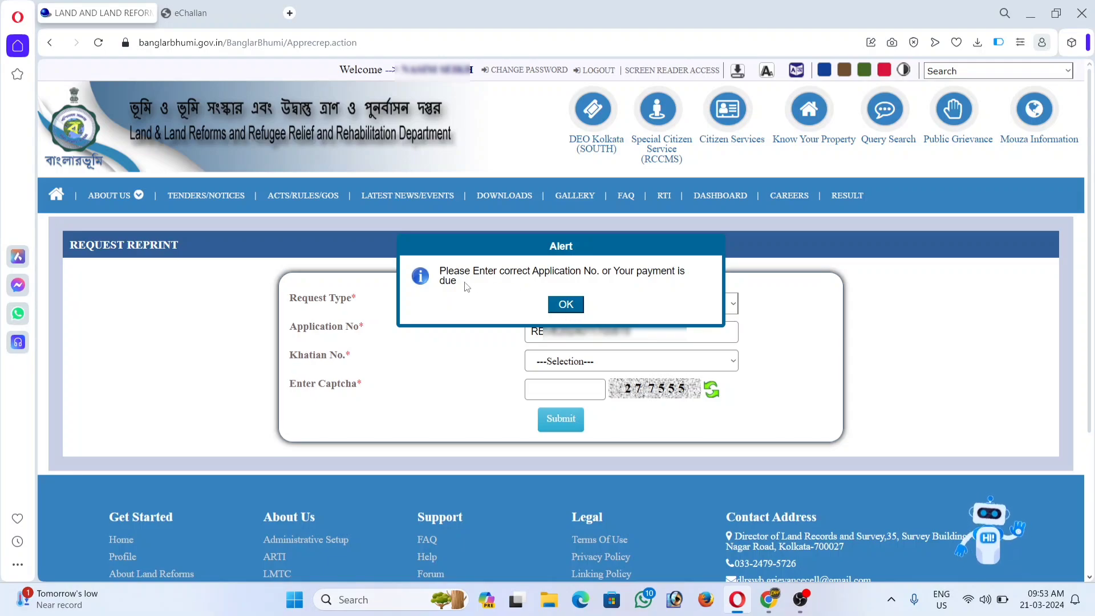
left_click(566, 305)
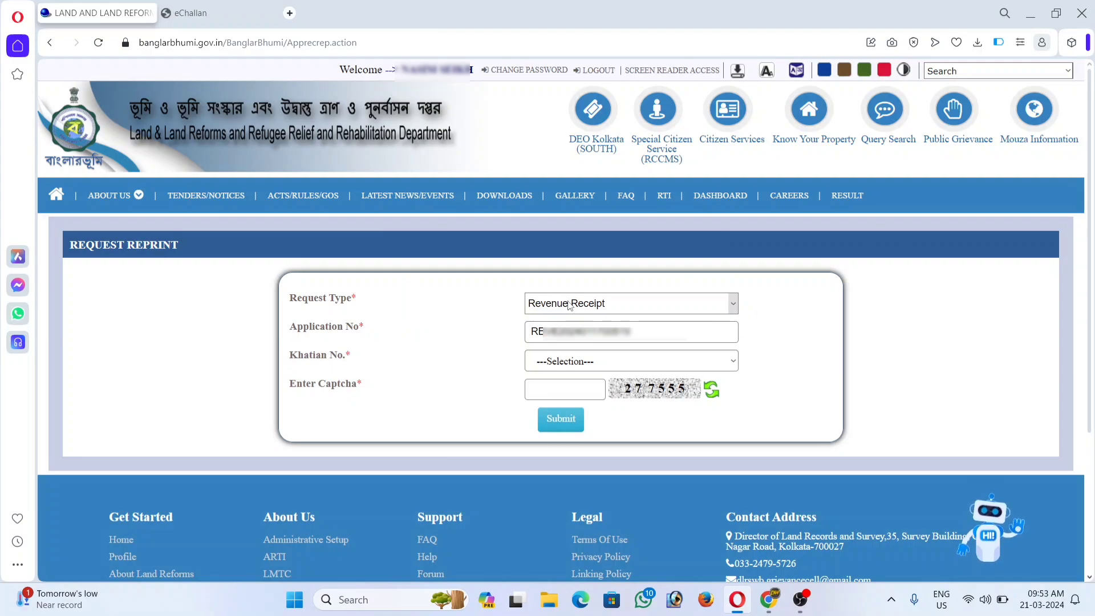
Open the GRN Search form with request type REVENUE, then bring up the e-challan PDF tab.
left_click(730, 128)
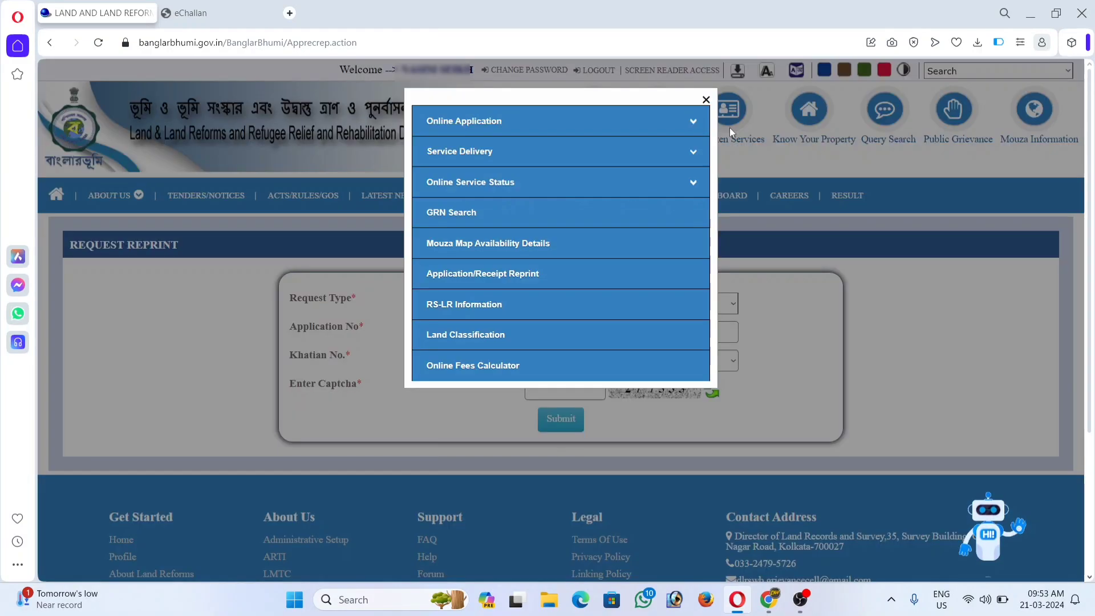
left_click(445, 216)
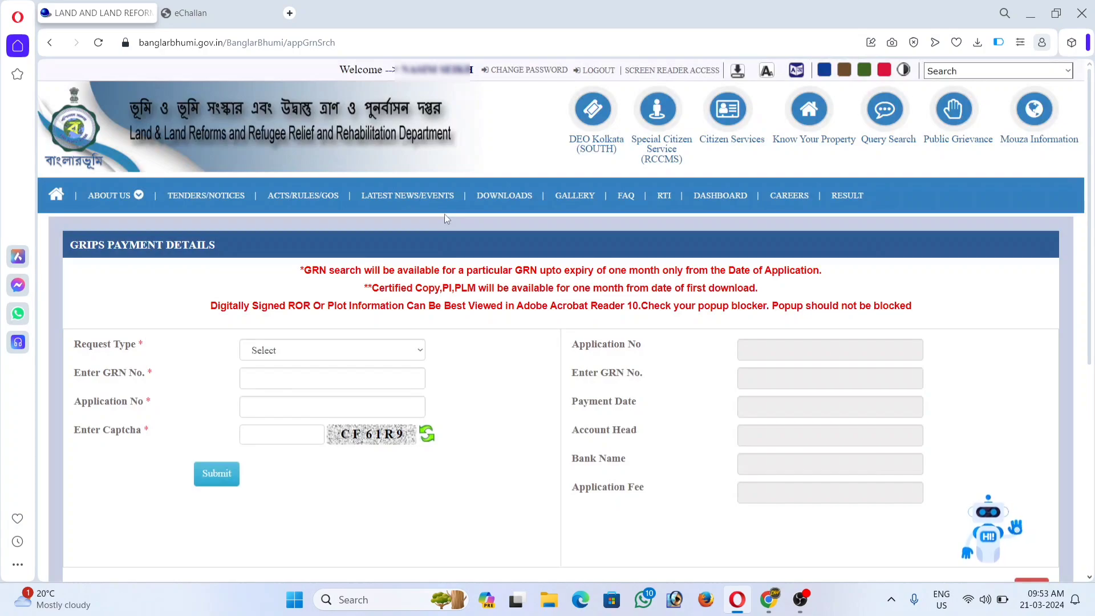
left_click(288, 353)
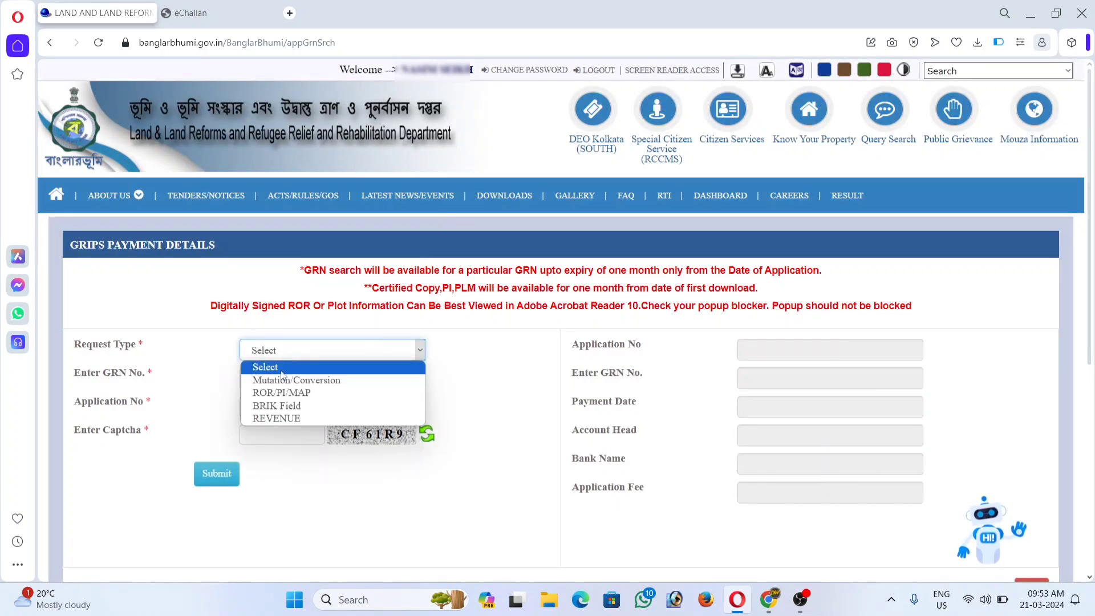
left_click(279, 417)
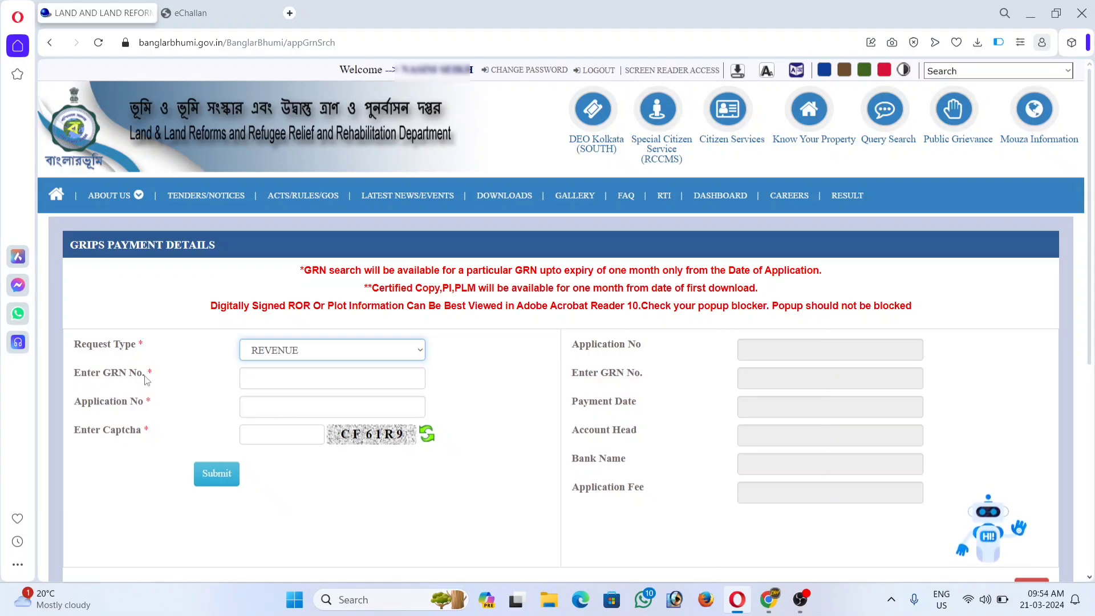
left_click(262, 374)
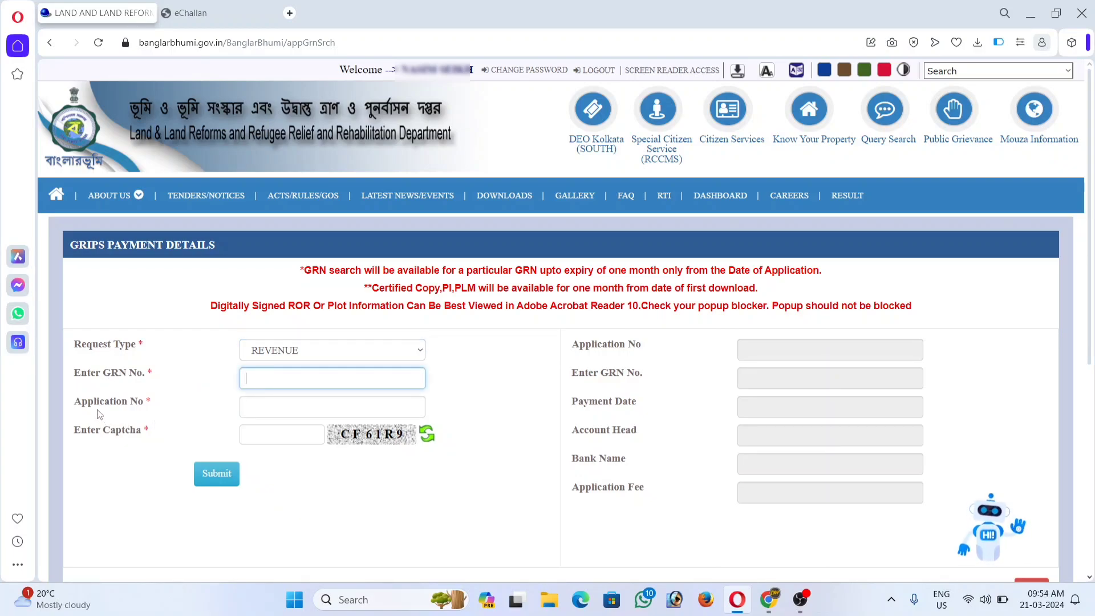
left_click(292, 403)
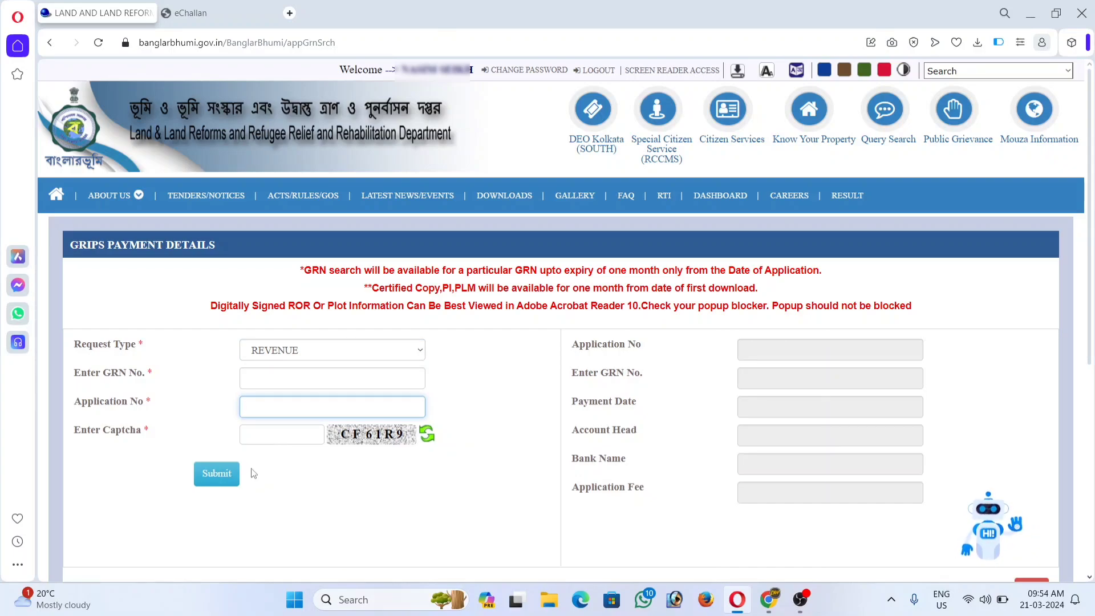
left_click(210, 13)
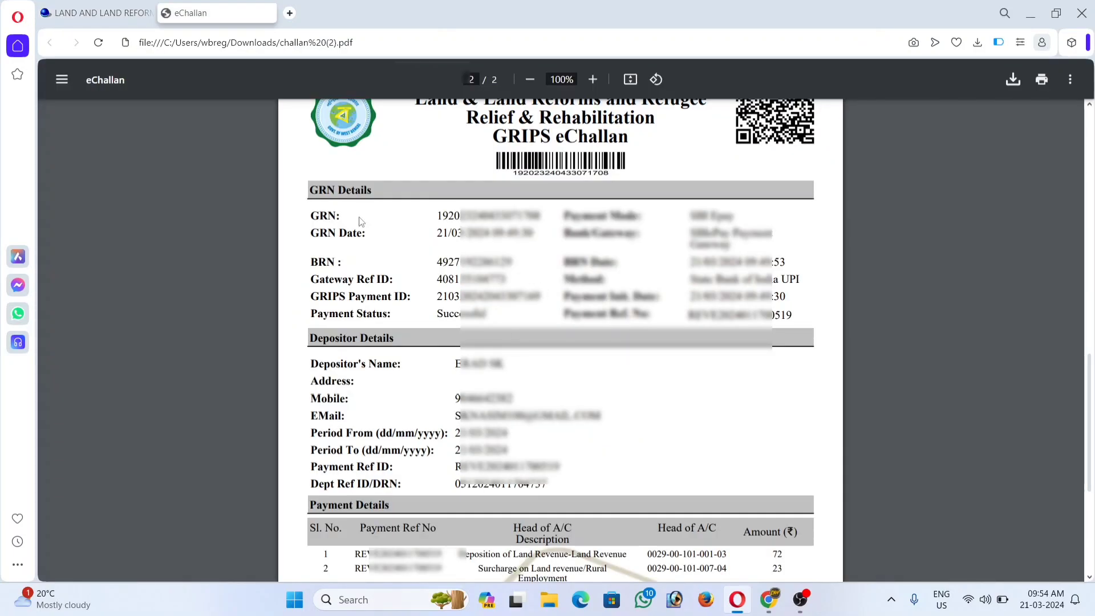
Copy the GRN and payment reference number from the e-challan into the Banglarbhumi search form.
left_click_drag(437, 218, 546, 218)
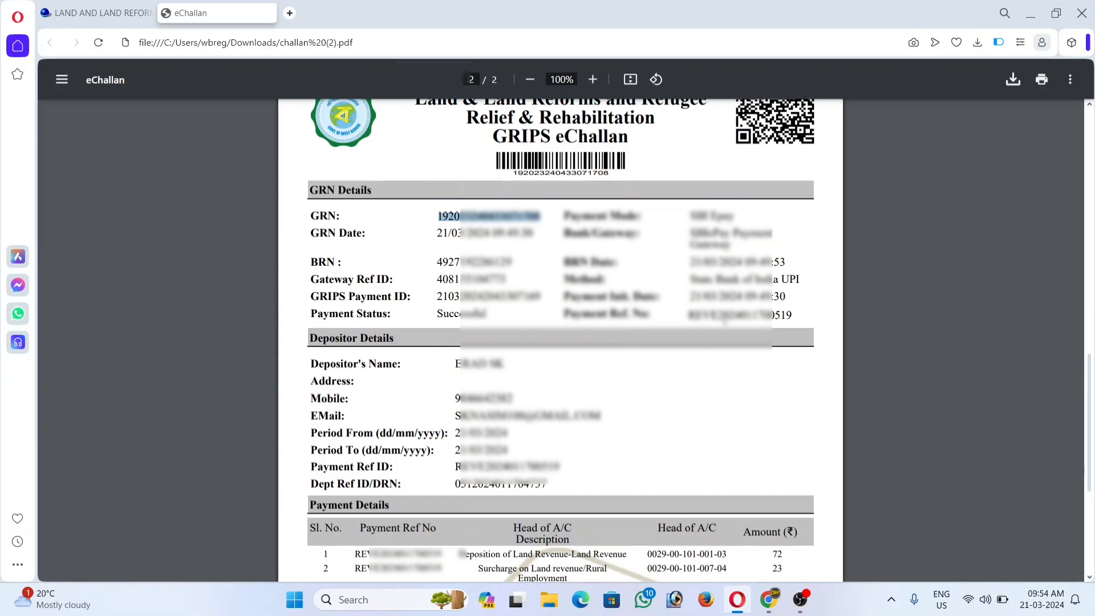
left_click_drag(688, 315, 794, 315)
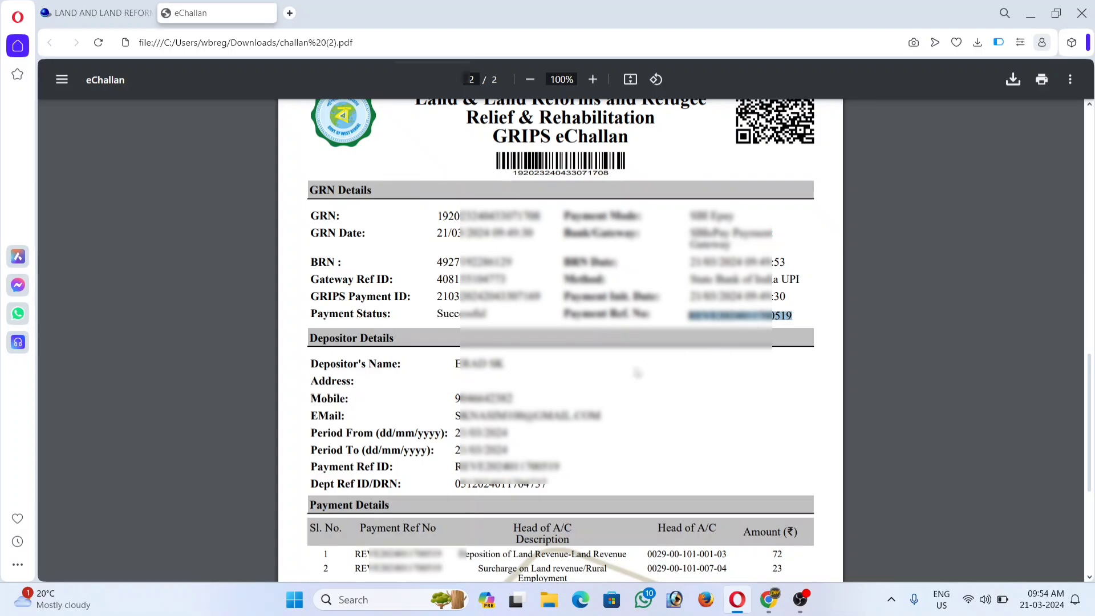
key("ctrl+Tab")
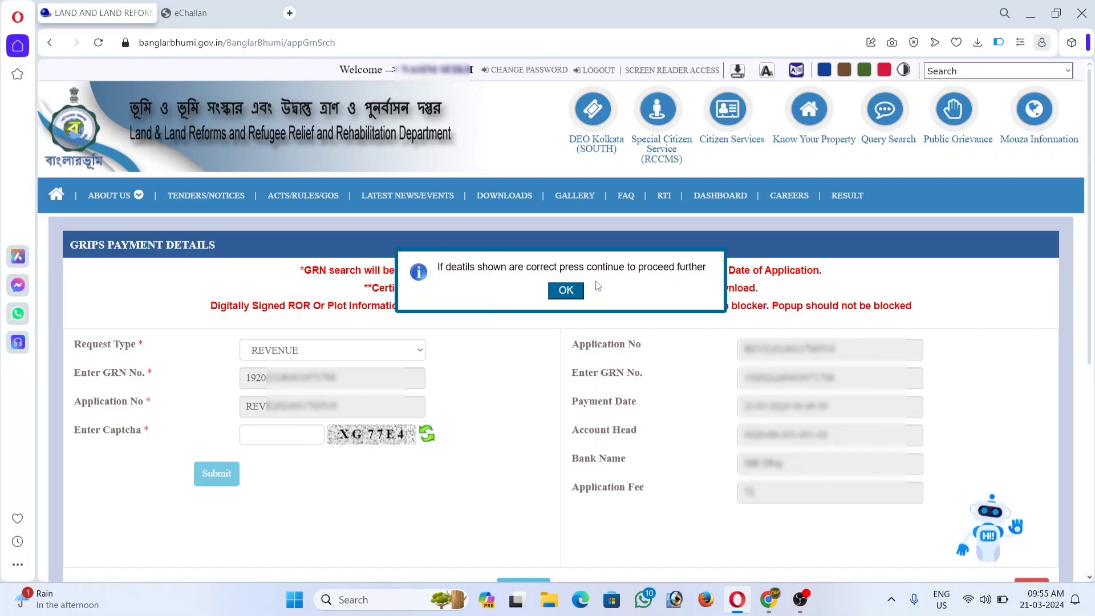
Acknowledge the retrieved payment details and continue to confirm the payment.
left_click(565, 291)
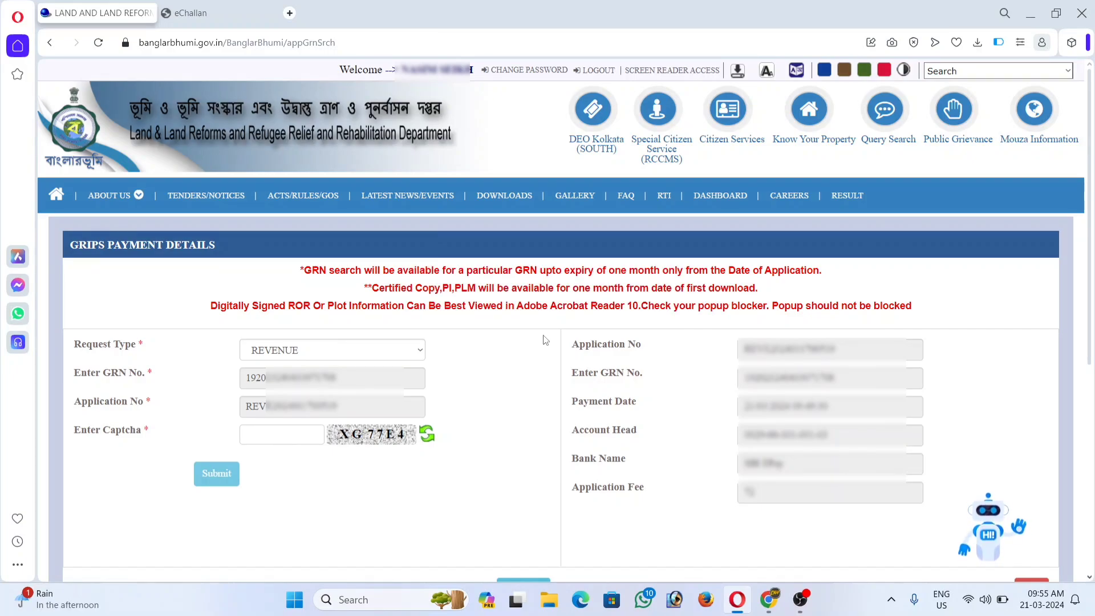
scroll(543, 340, "down", 5)
left_click(543, 307)
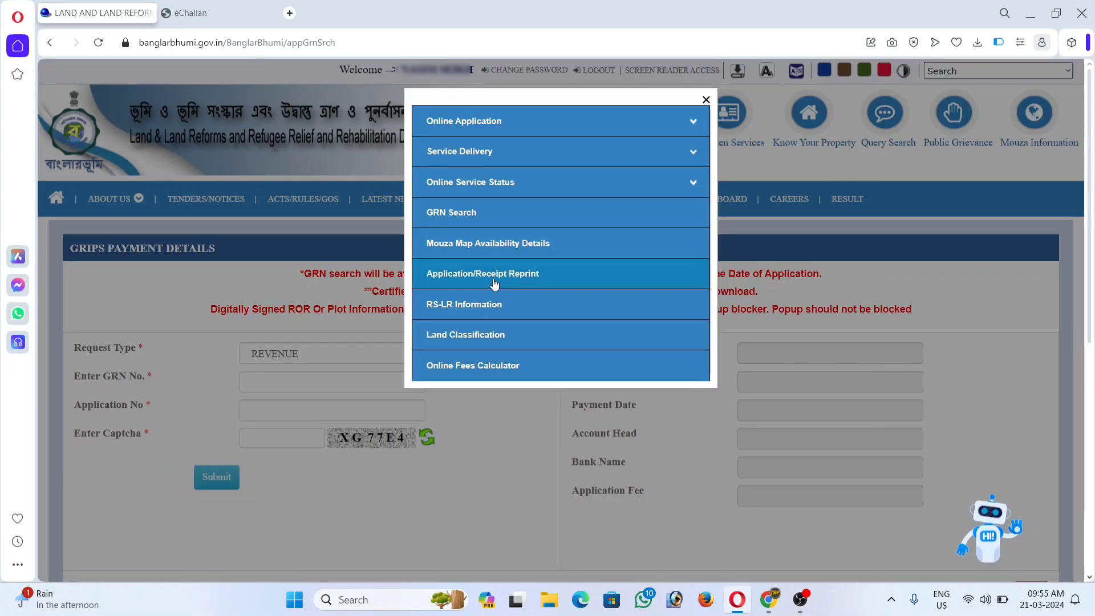
Start a Revenue Receipt reprint request and paste in the application number.
left_click(494, 279)
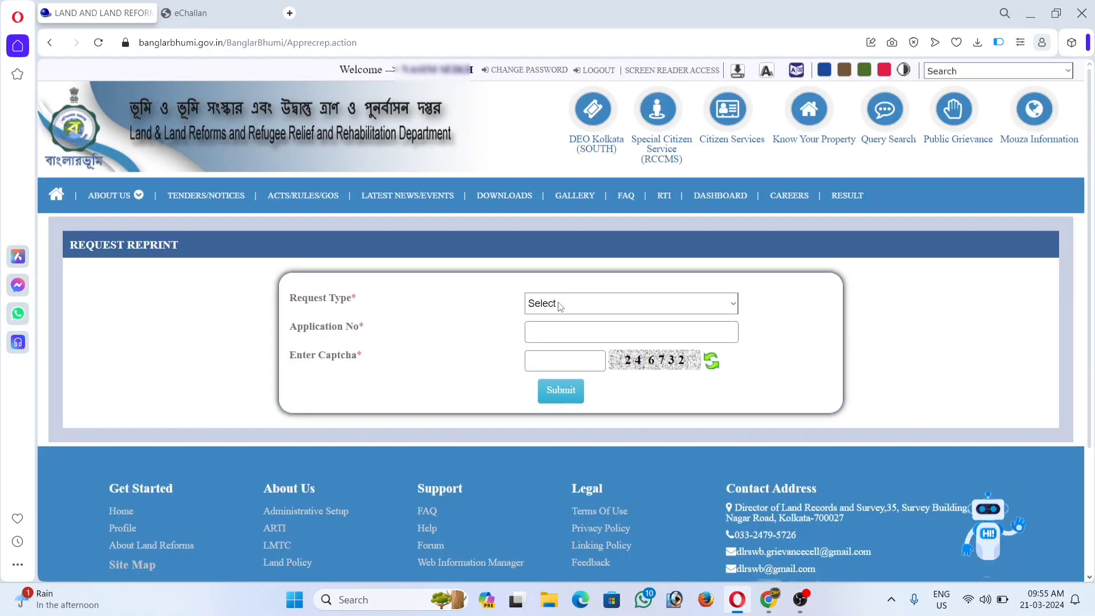
left_click(553, 304)
left_click(565, 385)
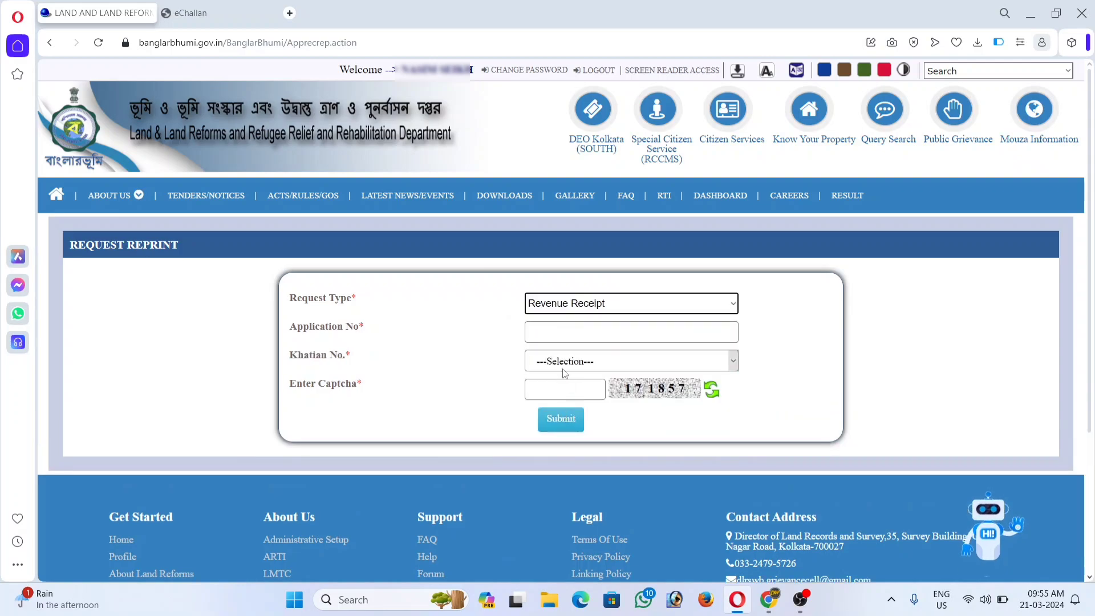
left_click(558, 328)
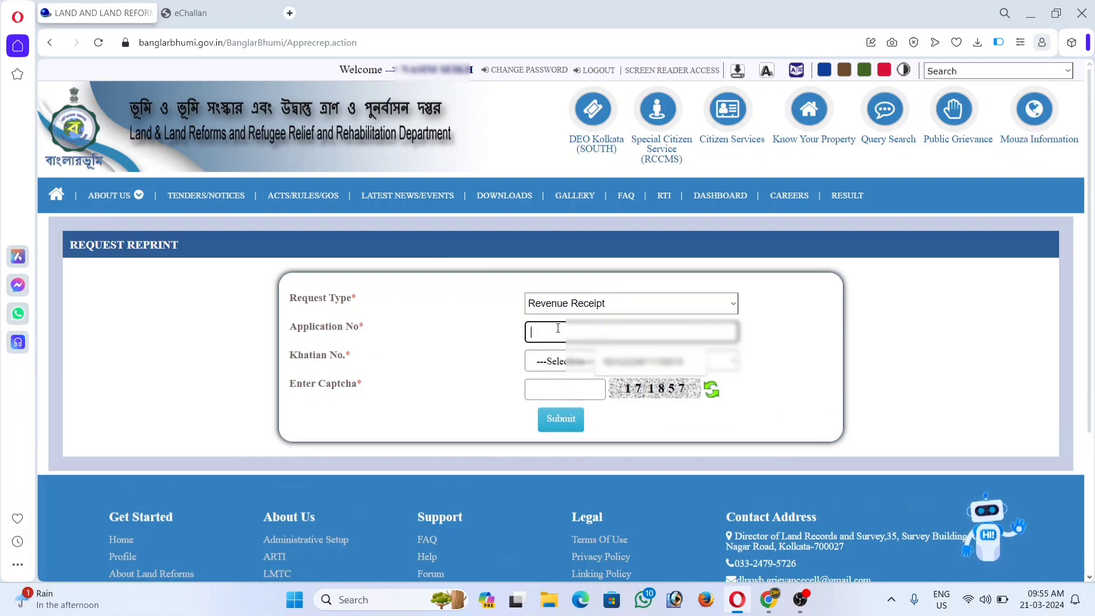
key("ctrl+v")
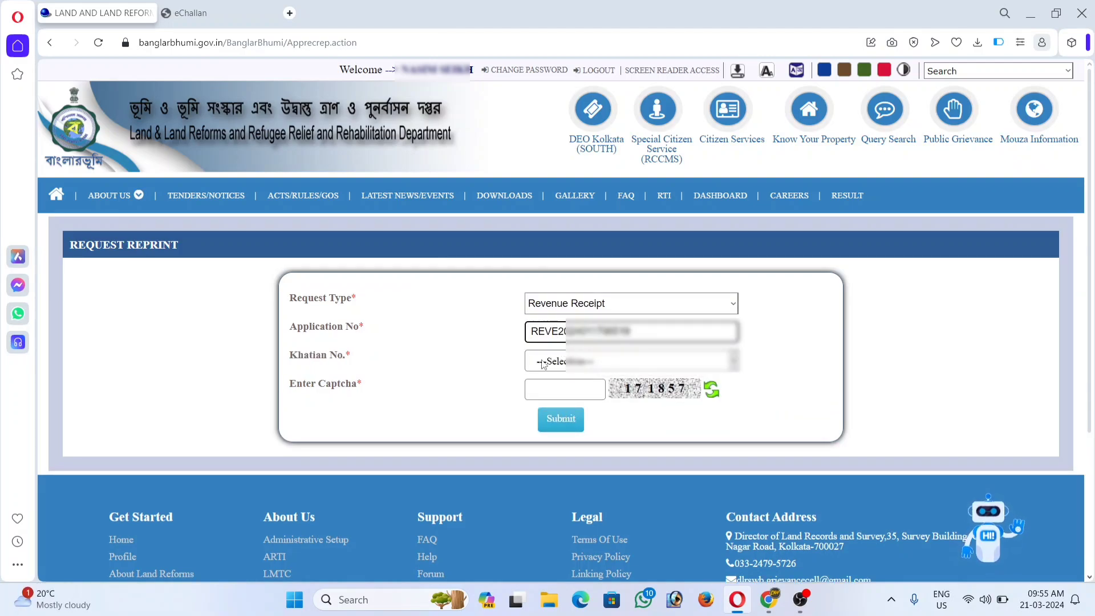
left_click(489, 359)
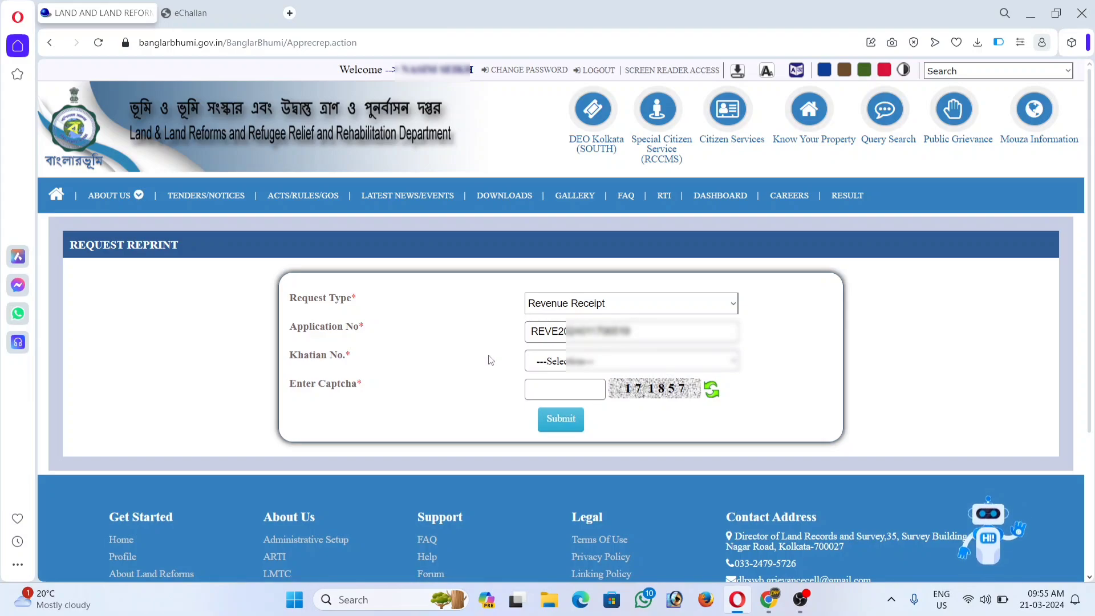
Choose Khatian 116, enter the captcha, and submit to download RevenueReceiptPdf.pdf.
left_click(546, 365)
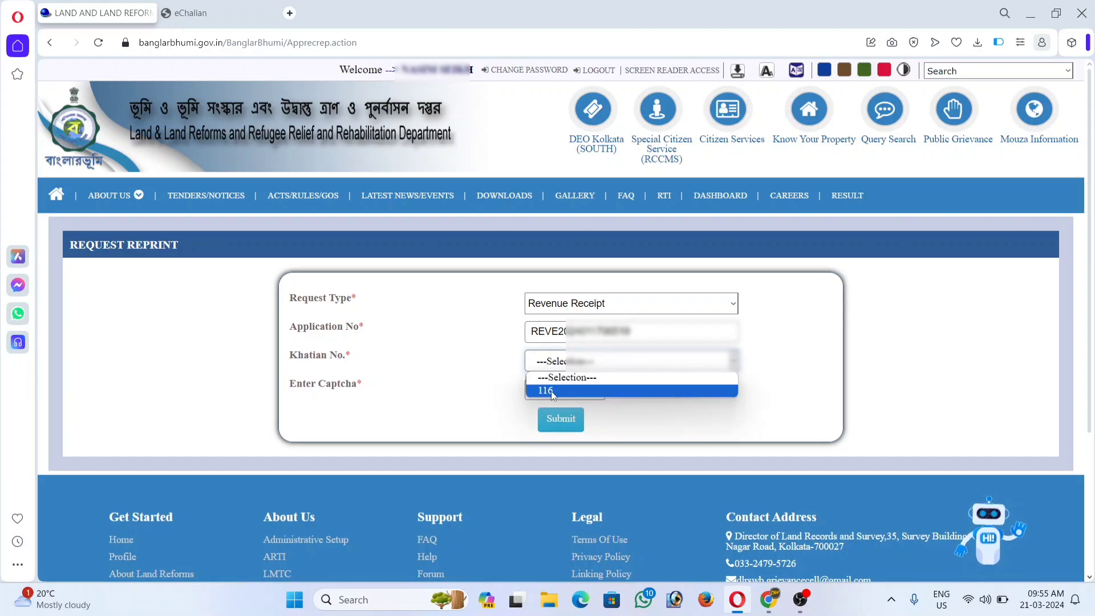
left_click(558, 390)
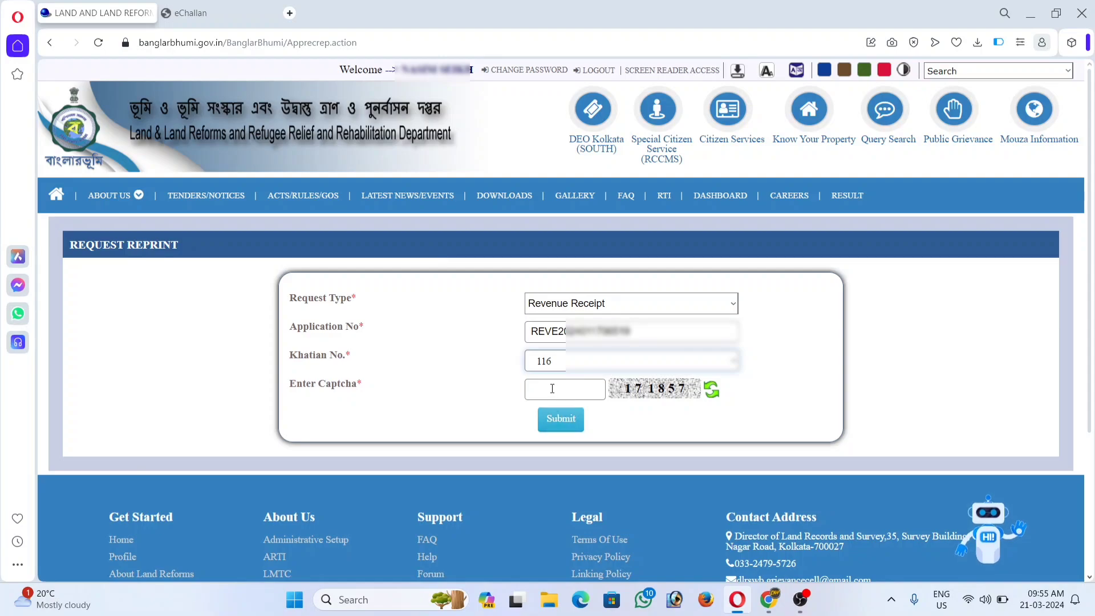
left_click(552, 390)
type("171")
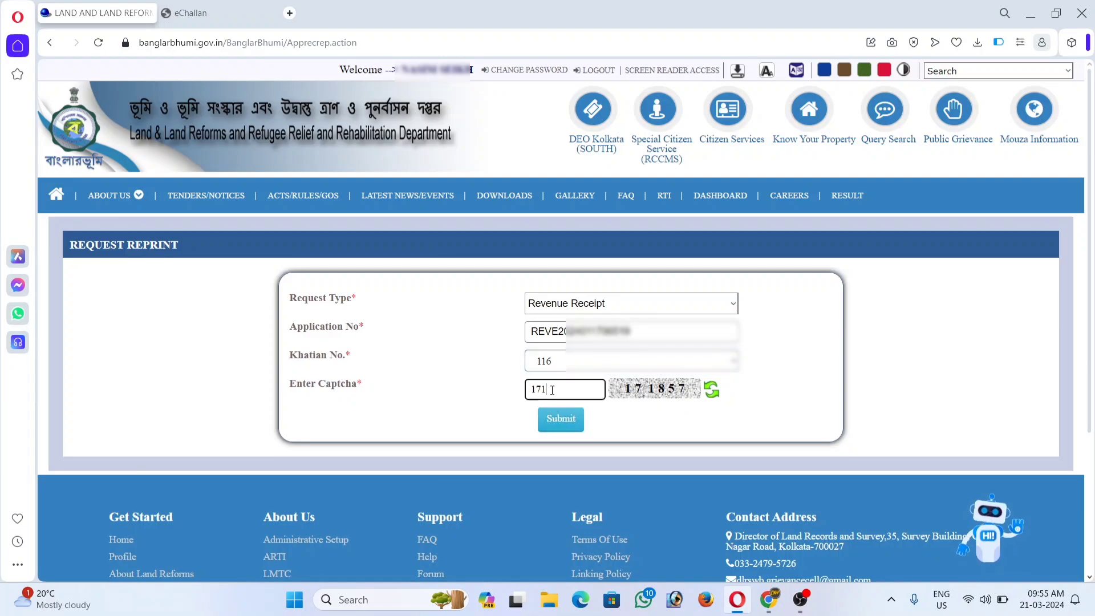
type("857")
left_click(569, 422)
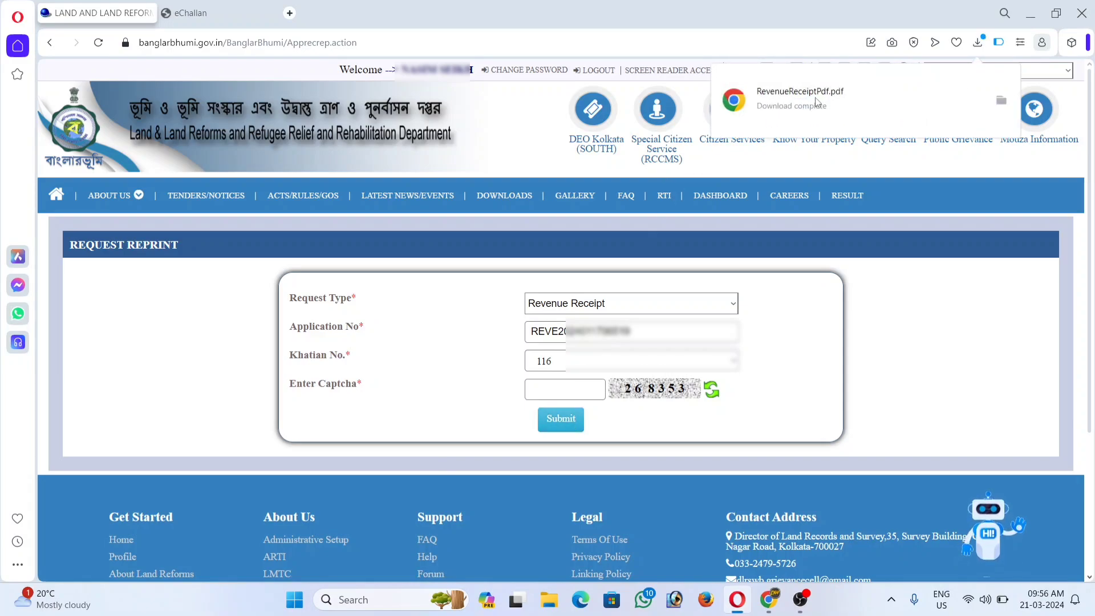
Open RevenueReceiptPdf.pdf and scroll down to its INR 164 total.
left_click(816, 103)
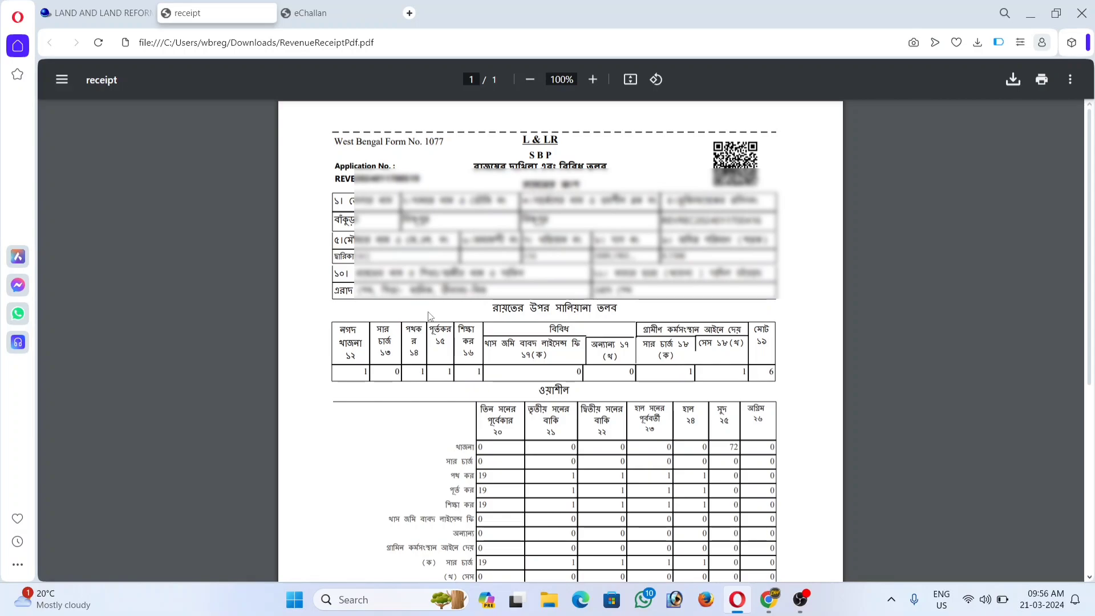
scroll(432, 314, "down", 6)
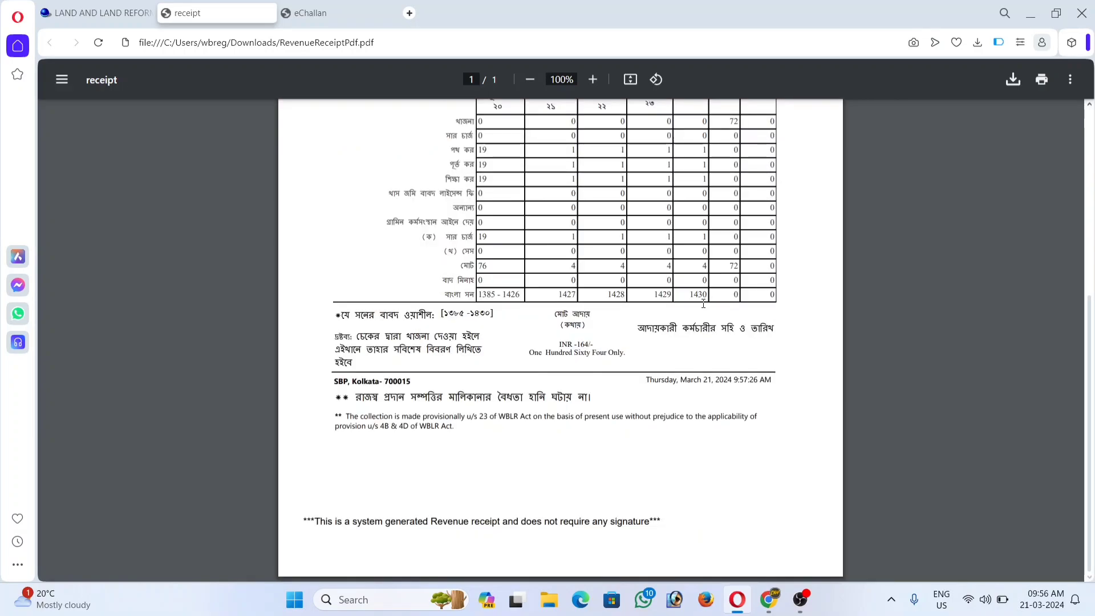